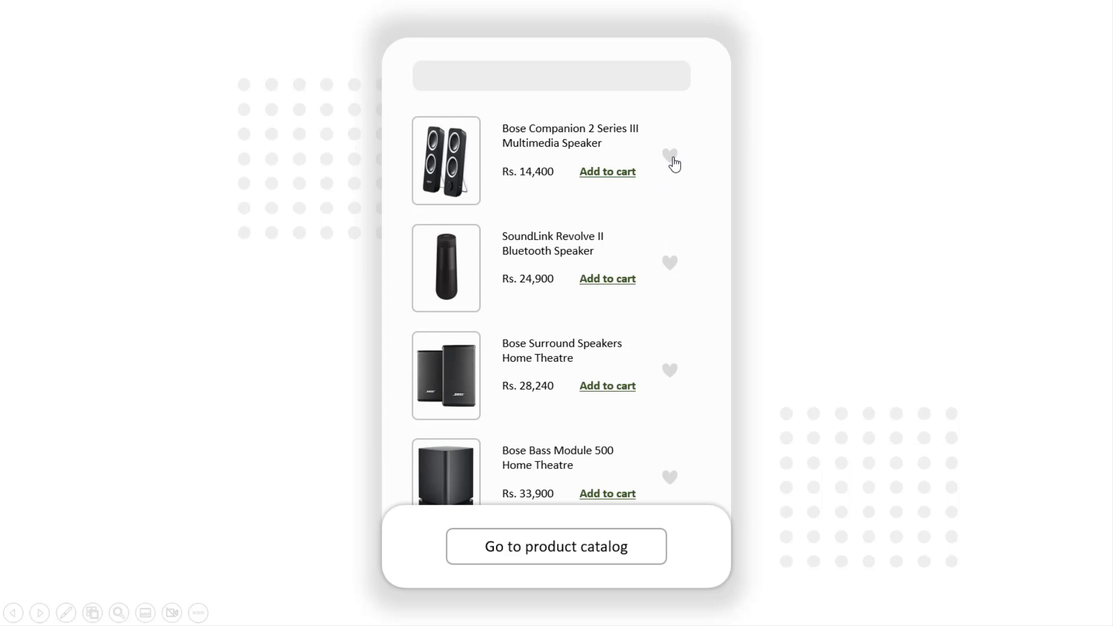
Mark all four speakers as favourites with their hearts in the slide show, and exit the show.
{"action": "left_click", "coordinate": [672, 159]}
{"action": "left_click", "coordinate": [671, 267]}
{"action": "left_click", "coordinate": [670, 374]}
{"action": "left_click", "coordinate": [673, 480]}
{"action": "key", "text": "Escape"}
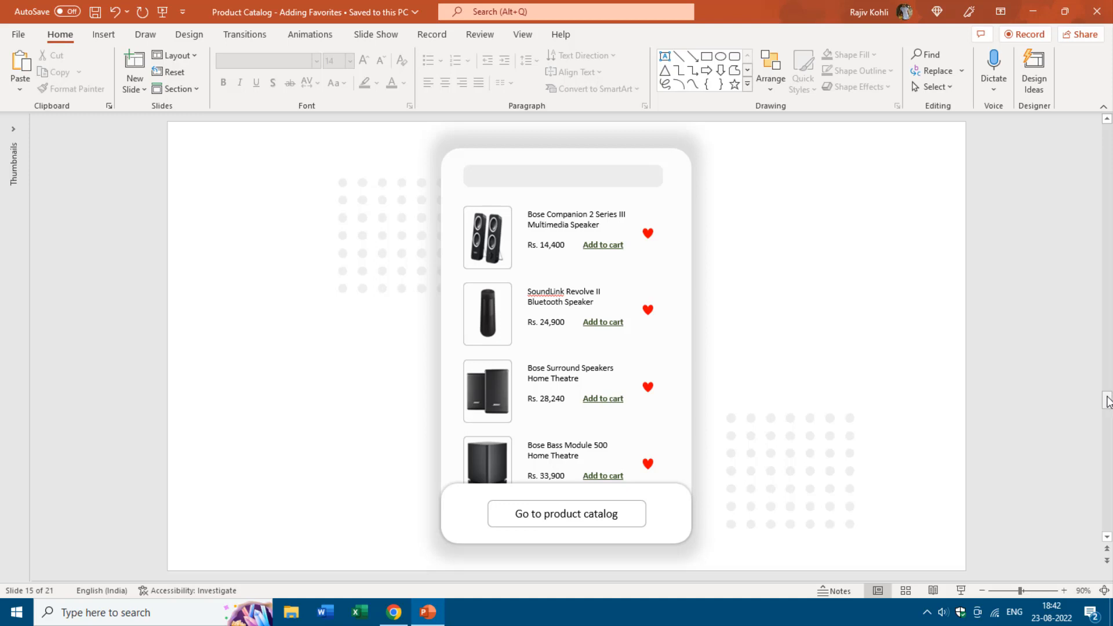
Run the slide show from the current slide and favourite each of the four speakers in order.
{"action": "key", "text": "shift+F5"}
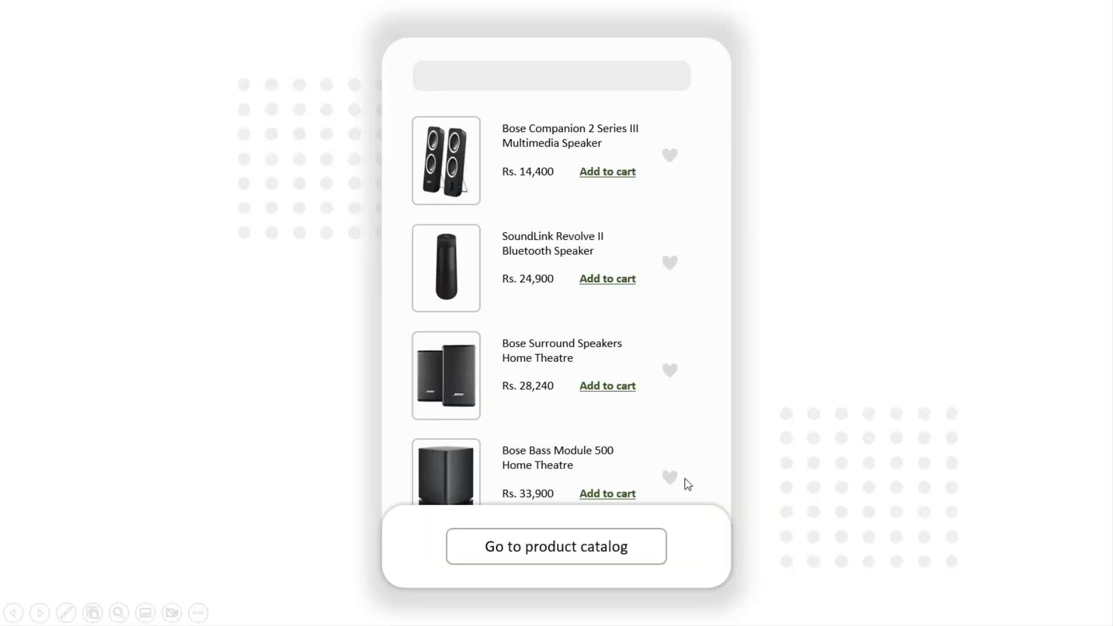
{"action": "left_click", "coordinate": [672, 165]}
{"action": "left_click", "coordinate": [672, 272]}
{"action": "left_click", "coordinate": [671, 373]}
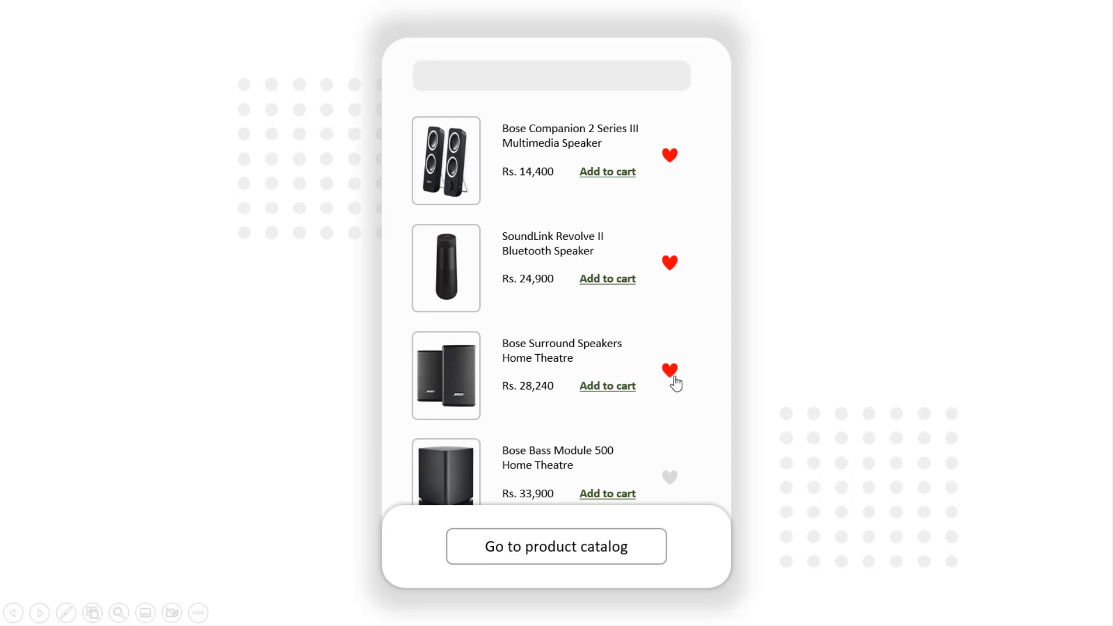
{"action": "left_click", "coordinate": [670, 485]}
Test the heart toggles by clearing all four favourites and marking the first two speakers again.
{"action": "left_click", "coordinate": [672, 270]}
{"action": "left_click", "coordinate": [672, 157]}
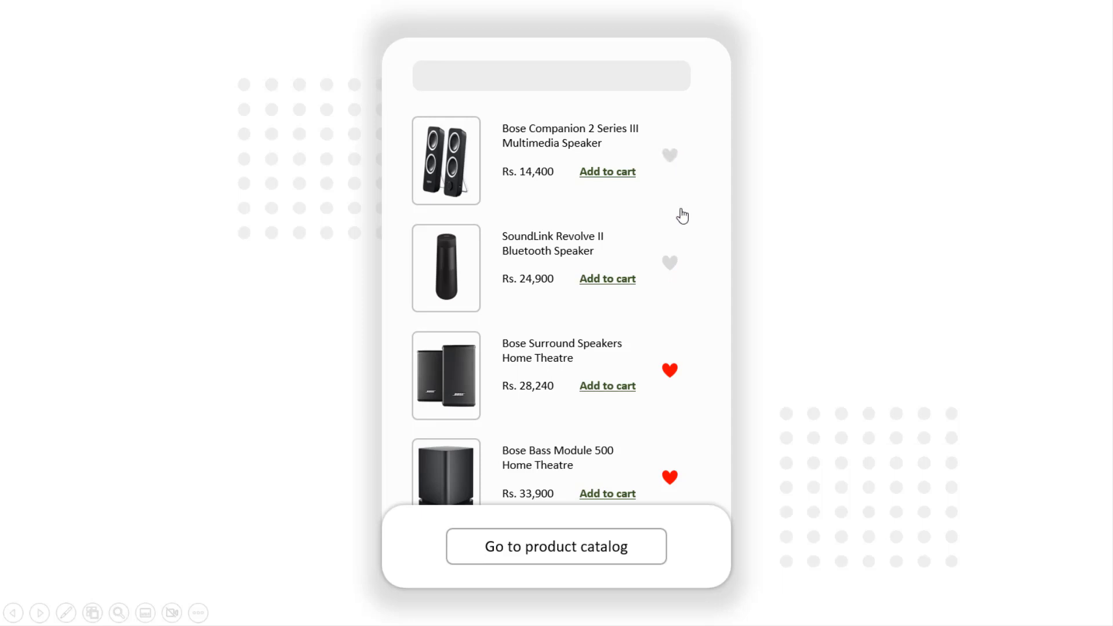
{"action": "left_click", "coordinate": [672, 373]}
{"action": "left_click", "coordinate": [672, 481]}
{"action": "left_click", "coordinate": [671, 155]}
{"action": "left_click", "coordinate": [670, 265]}
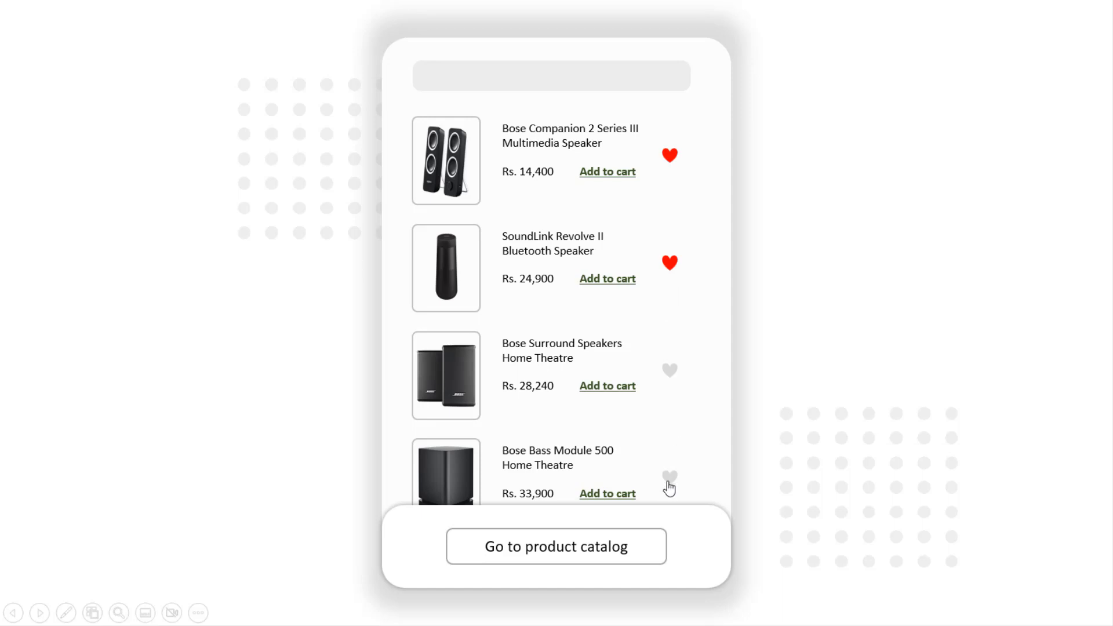
Switch the favourites from the first two speakers to the last three using their hearts.
{"action": "left_click", "coordinate": [666, 296]}
{"action": "left_click", "coordinate": [671, 265]}
{"action": "left_click", "coordinate": [672, 155]}
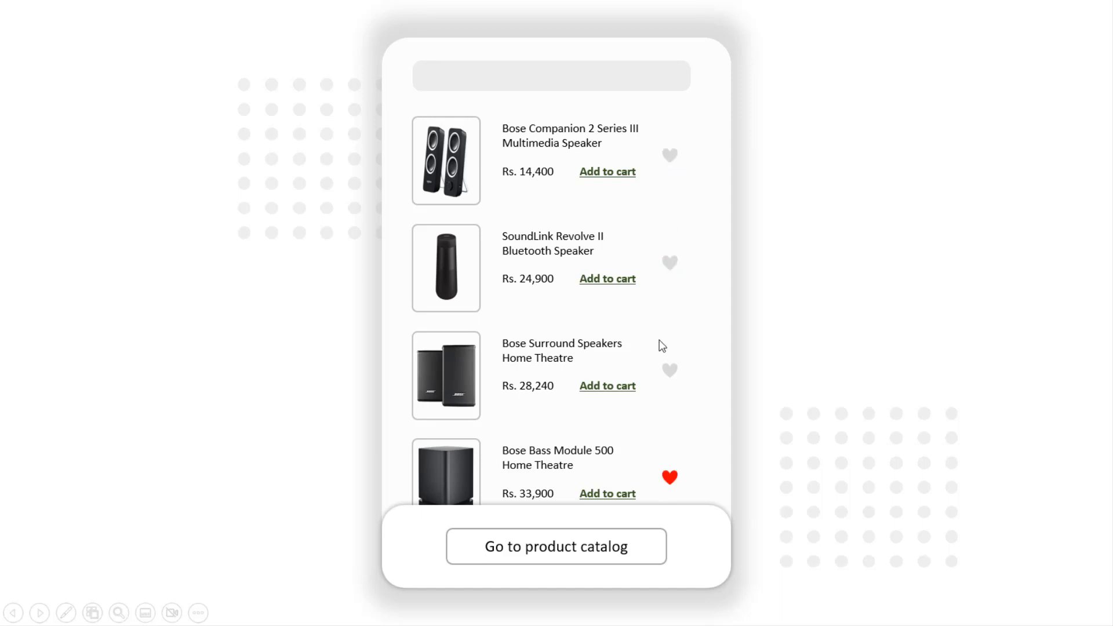
{"action": "left_click", "coordinate": [670, 371]}
{"action": "left_click", "coordinate": [670, 264]}
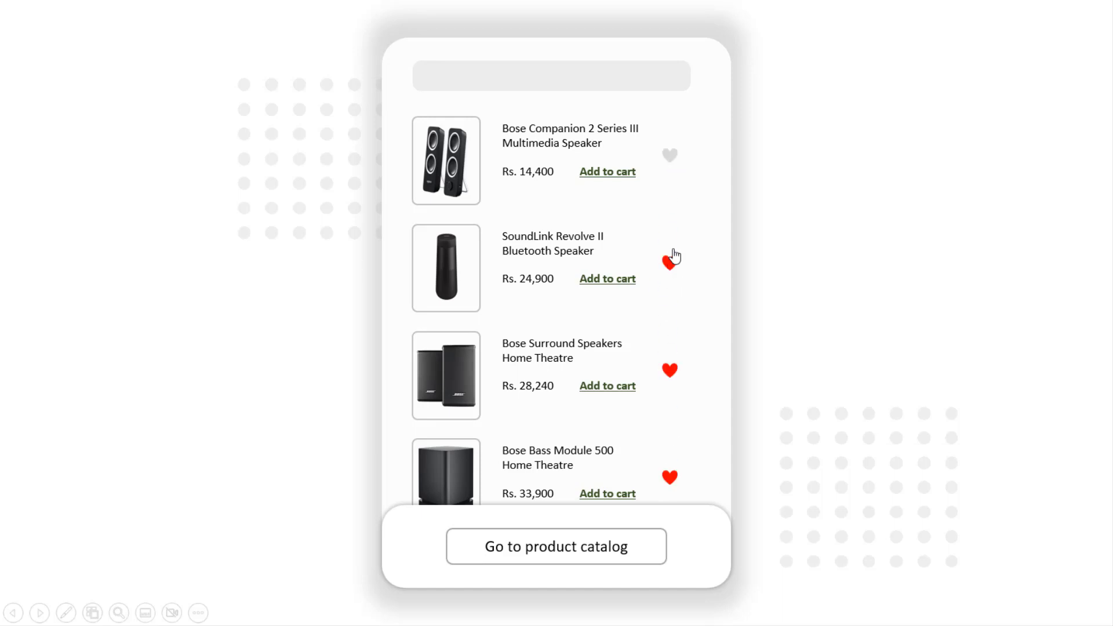
Try further heart combinations and the product catalog button, and end the slide show.
{"action": "left_click", "coordinate": [671, 156]}
{"action": "left_click", "coordinate": [670, 374]}
{"action": "left_click", "coordinate": [666, 474]}
{"action": "left_click", "coordinate": [671, 264]}
{"action": "left_click", "coordinate": [670, 480]}
{"action": "left_click", "coordinate": [555, 557]}
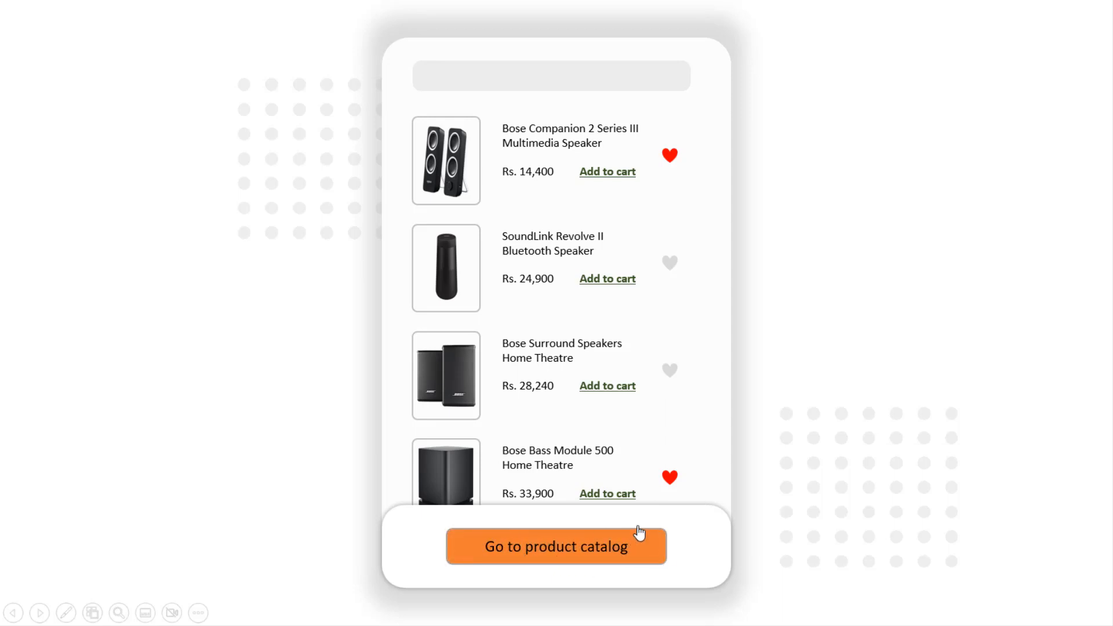
{"action": "left_click", "coordinate": [671, 264]}
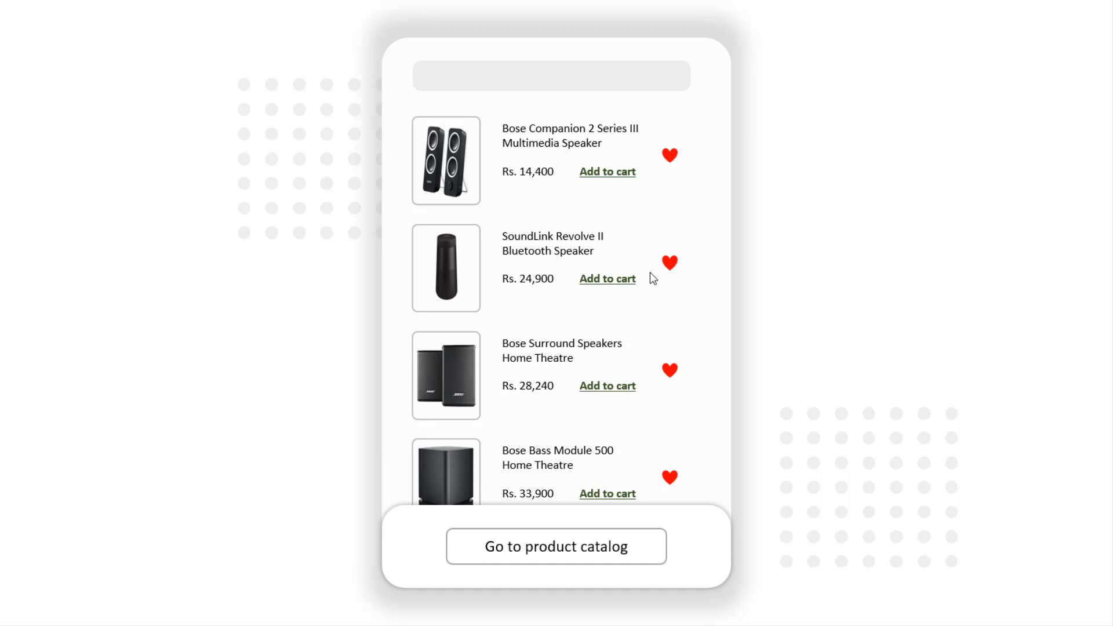
{"action": "key", "text": "Escape"}
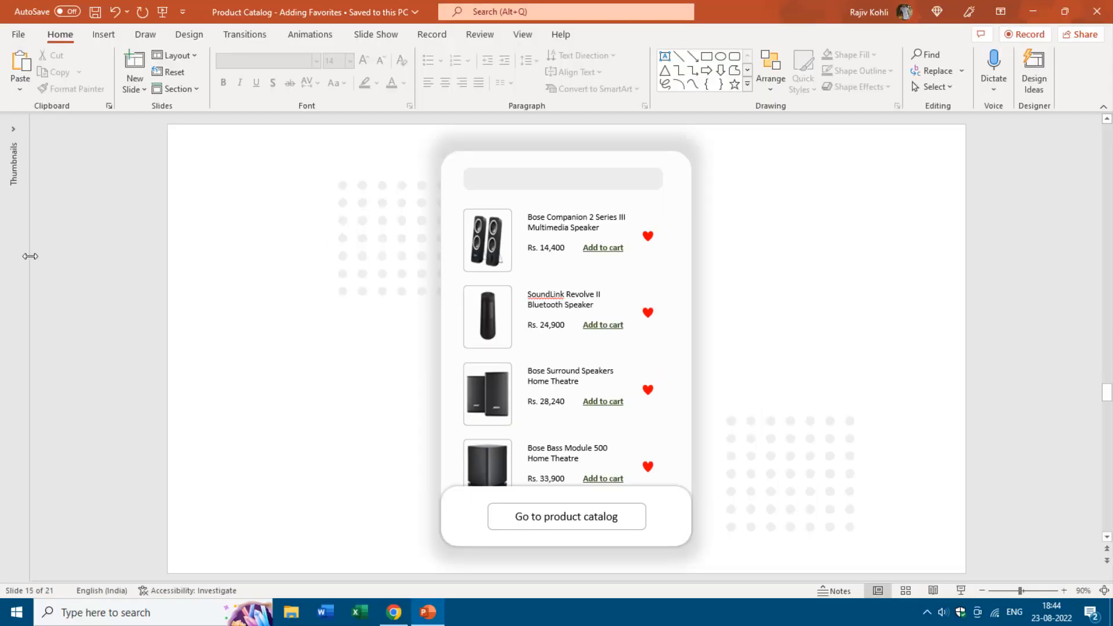
Expand the slide thumbnails and inspect the two dot patterns on the first slide.
{"action": "left_click_drag", "start_coordinate": [30, 256], "coordinate": [144, 263]}
{"action": "left_click_drag", "start_coordinate": [142, 410], "coordinate": [122, 547]}
{"action": "key", "text": "Home"}
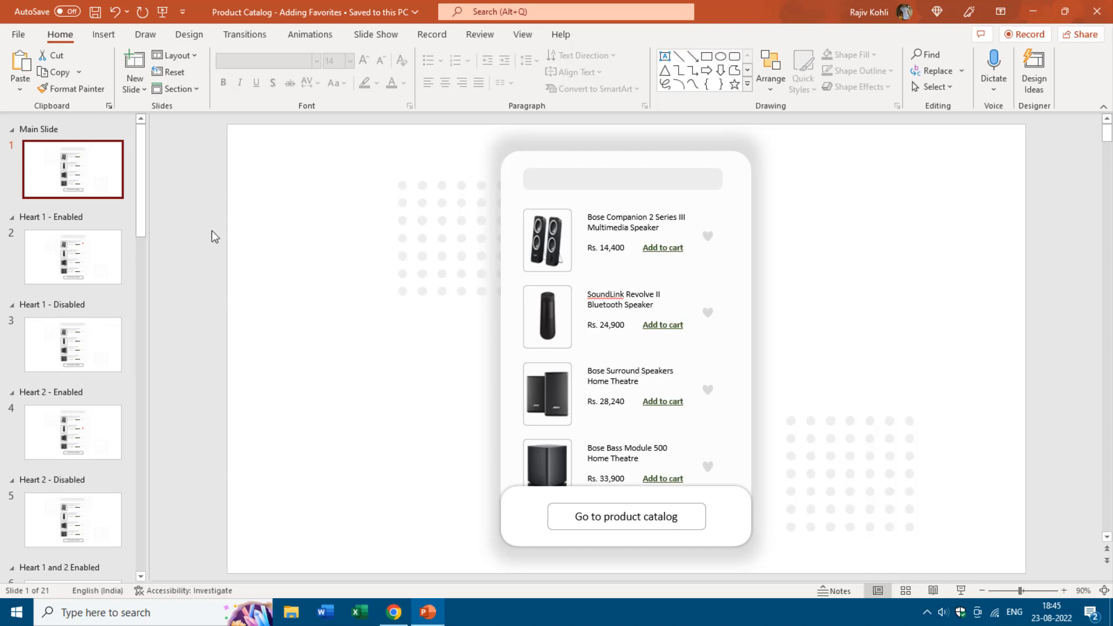
{"action": "left_click_drag", "start_coordinate": [142, 156], "coordinate": [160, 185]}
{"action": "left_click", "coordinate": [425, 204]}
{"action": "left_click", "coordinate": [879, 452]}
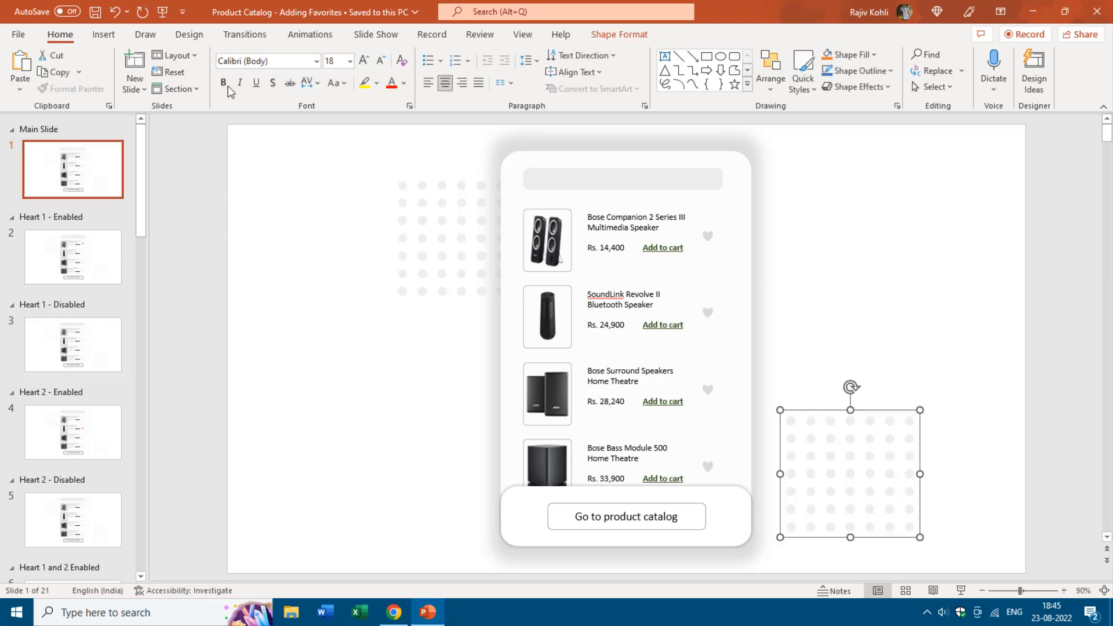
Insert a circle in the empty area right of the product card and shrink it to about 0.56 cm.
{"action": "left_click", "coordinate": [104, 34]}
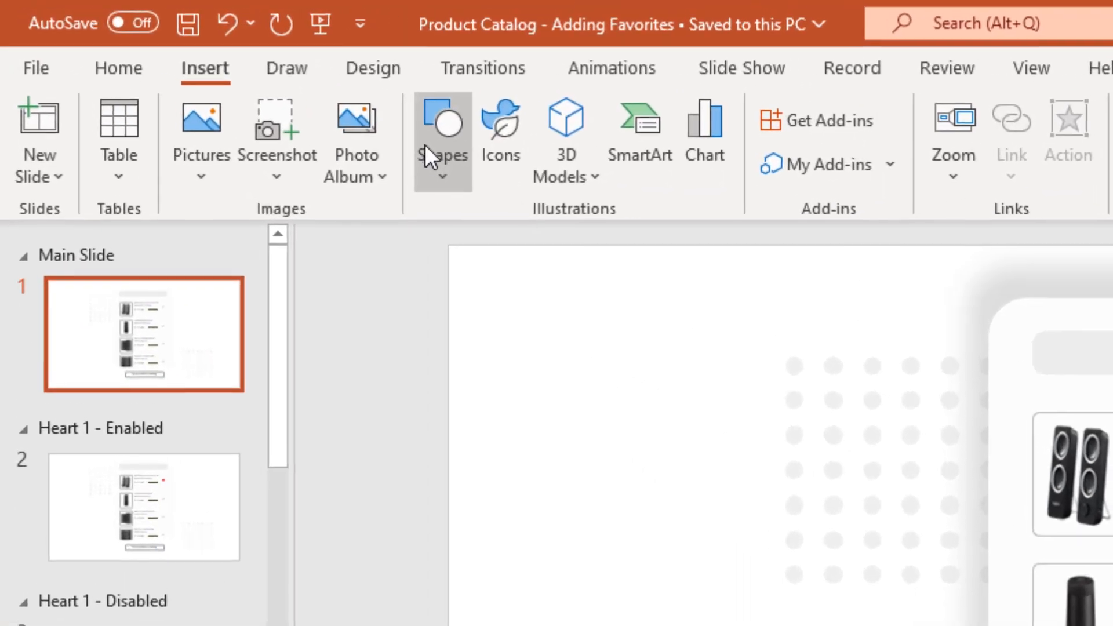
{"action": "left_click", "coordinate": [216, 77]}
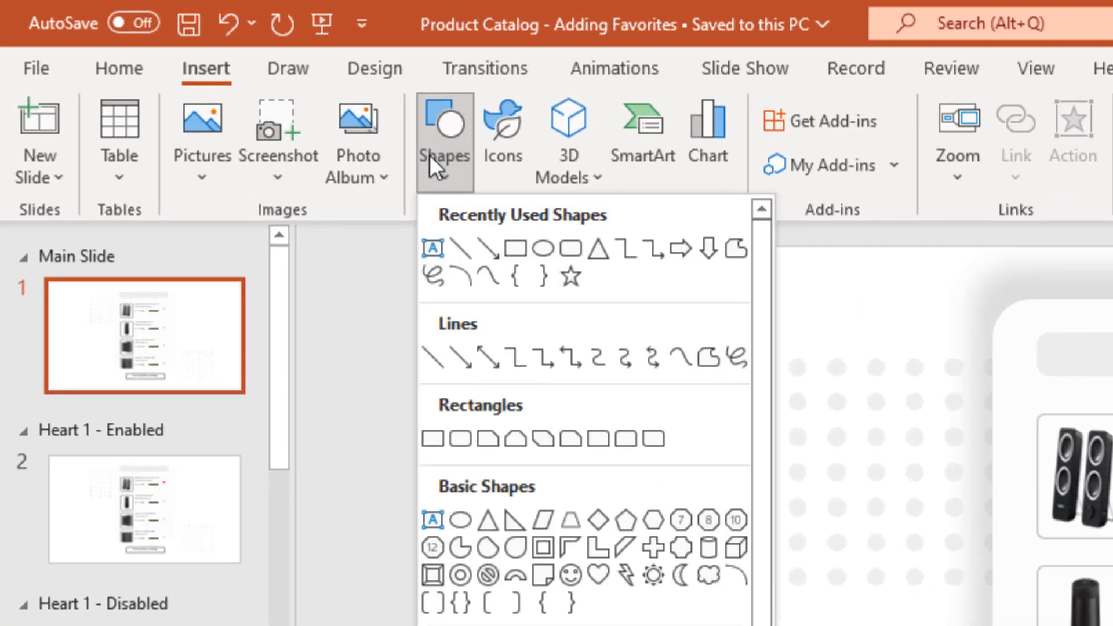
{"action": "left_click", "coordinate": [543, 248]}
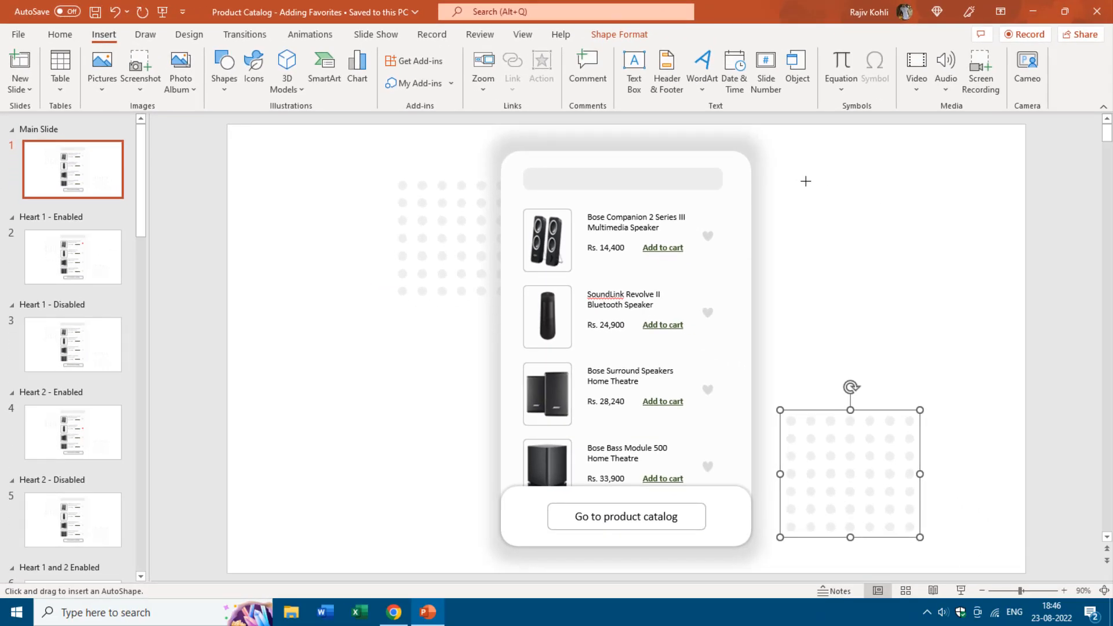
{"action": "left_click", "coordinate": [806, 180]}
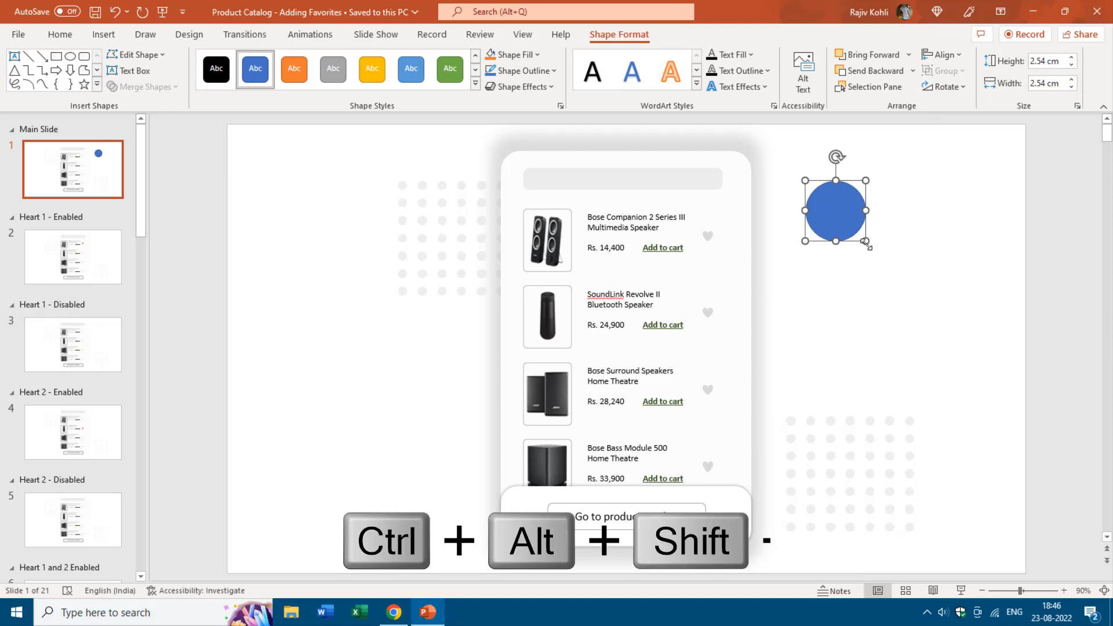
{"action": "left_click_drag", "start_coordinate": [866, 243], "coordinate": [842, 218]}
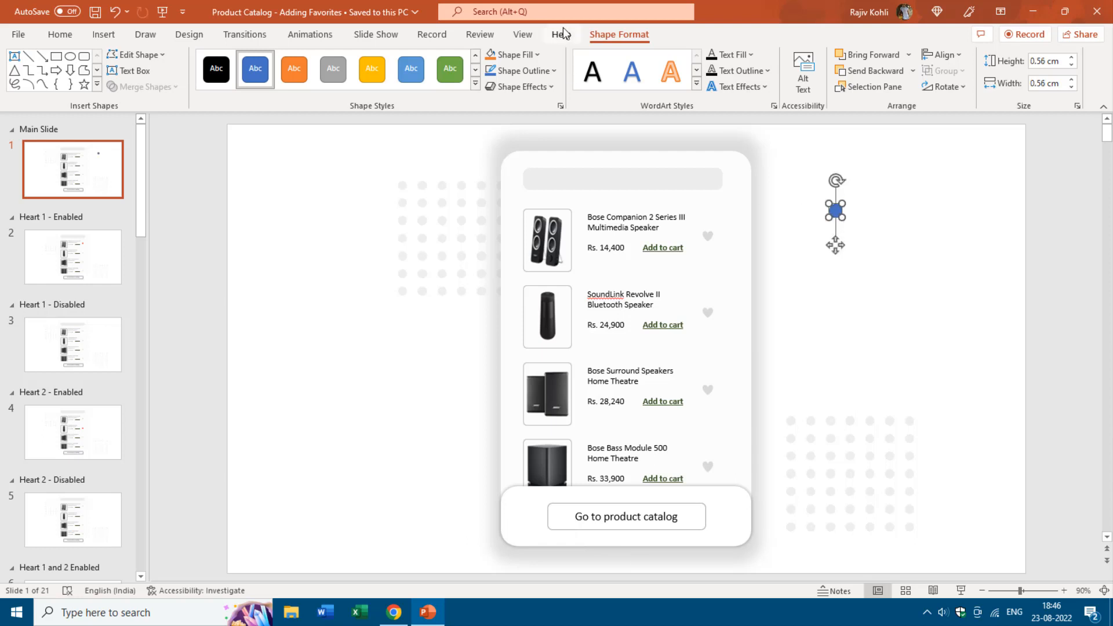
Fill the small circle with light grey and remove its outline.
{"action": "left_click", "coordinate": [511, 53]}
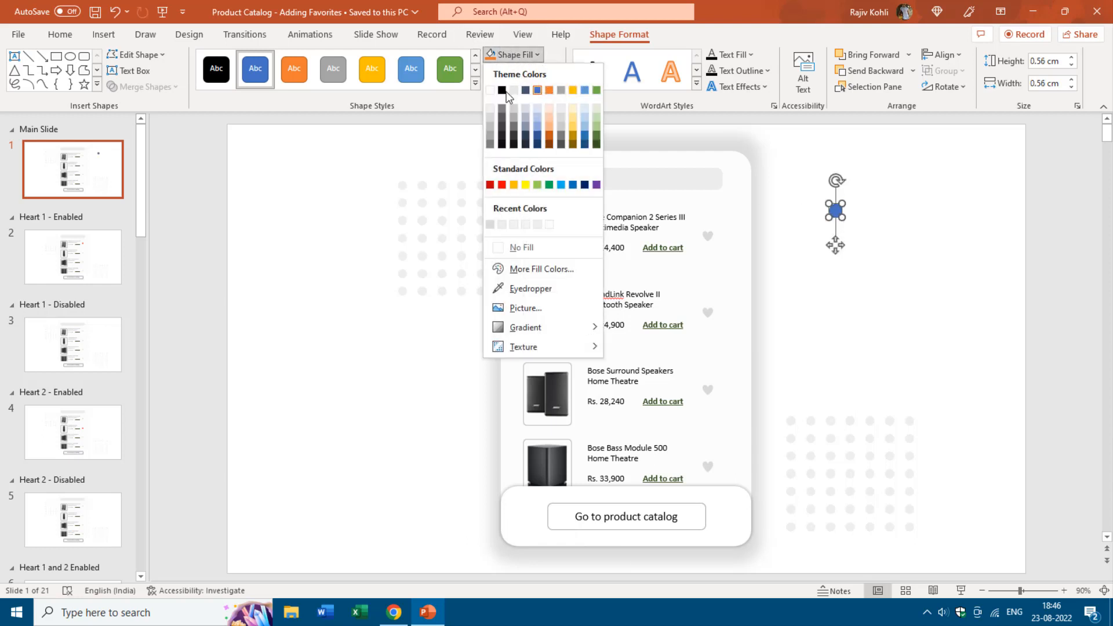
{"action": "left_click", "coordinate": [489, 120]}
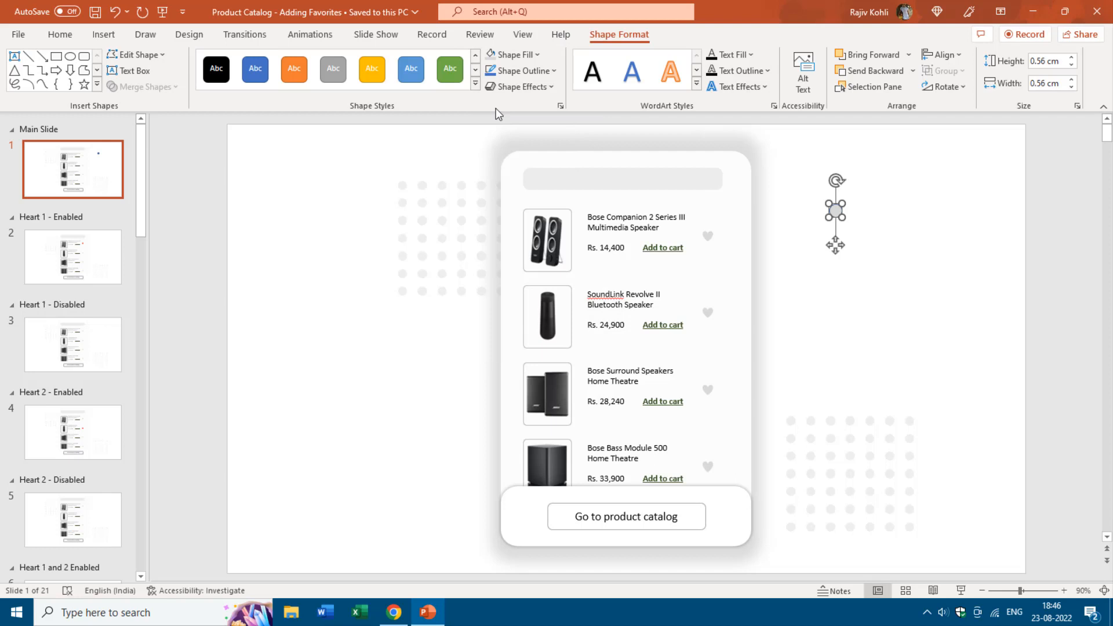
{"action": "left_click", "coordinate": [524, 74]}
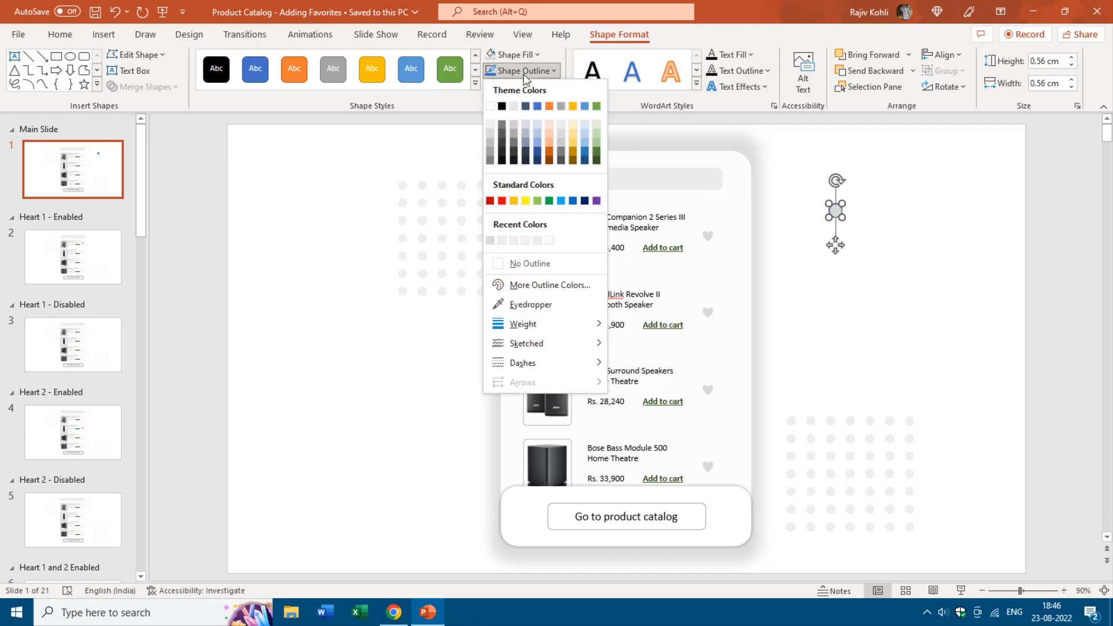
{"action": "left_click", "coordinate": [530, 263]}
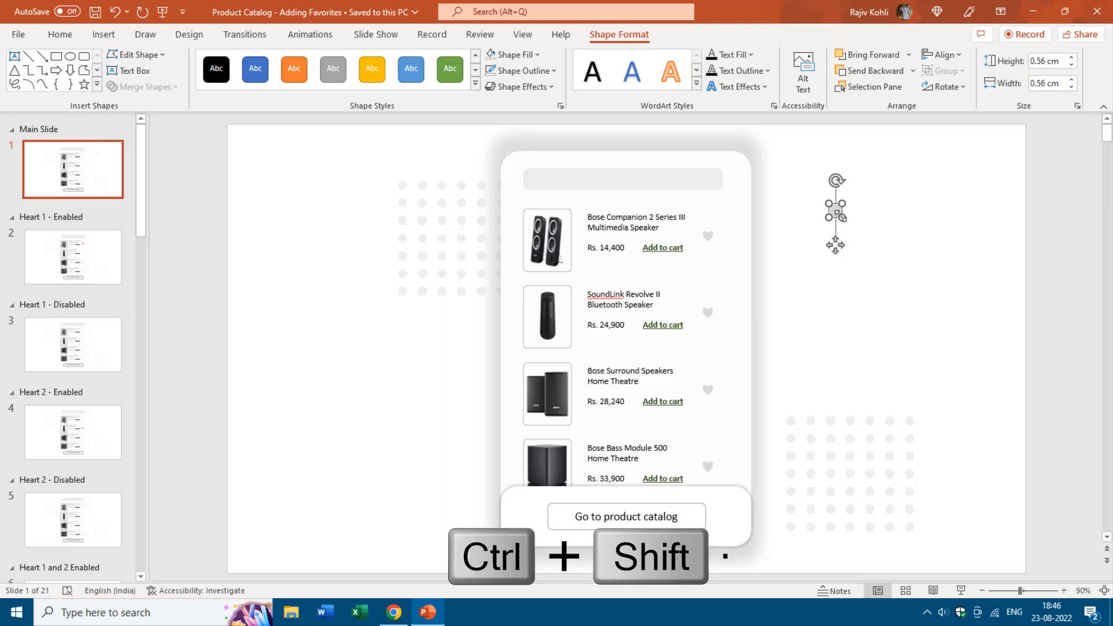
Duplicate the circle directly to its right and repeat the copy to build a horizontal row of eleven circles.
{"action": "left_click_drag", "start_coordinate": [836, 210], "coordinate": [852, 217]}
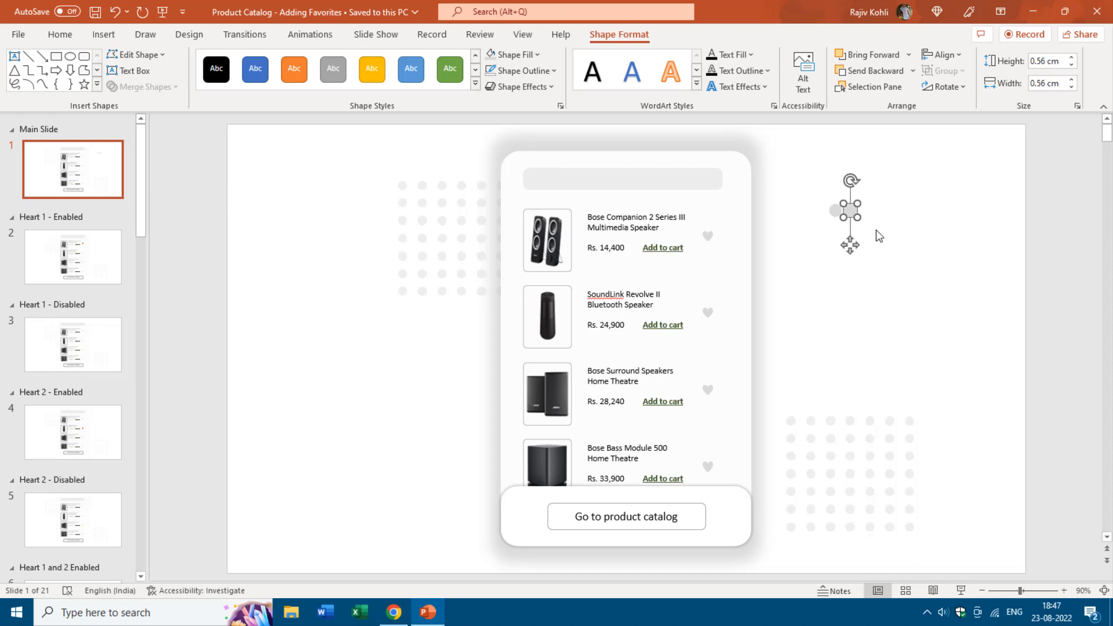
{"action": "key", "text": "F4"}
{"action": "key", "text": "F4"}
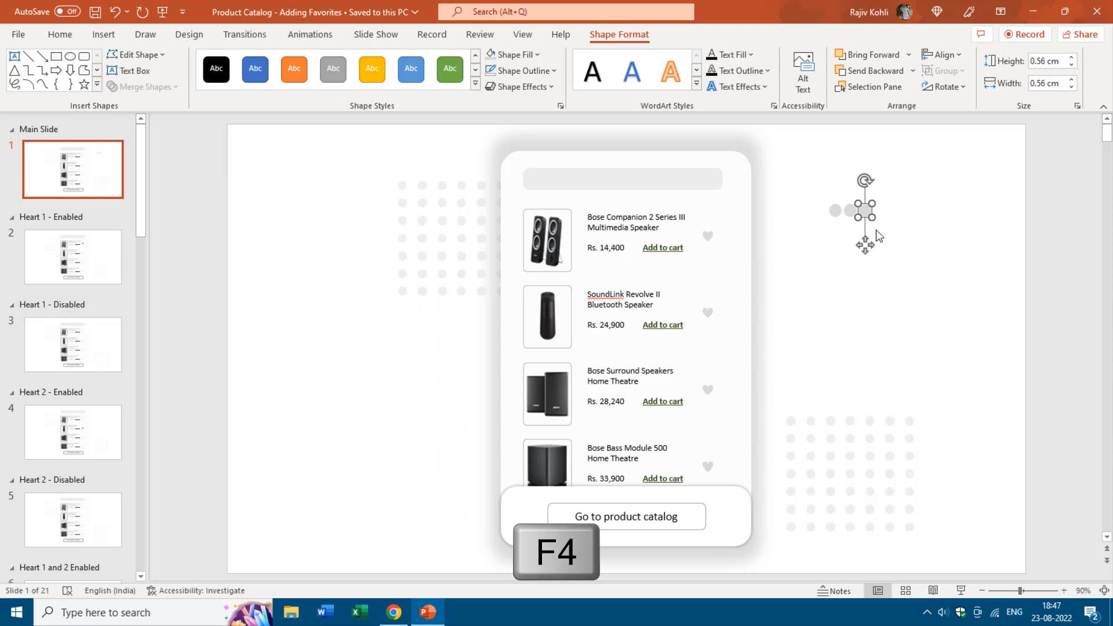
{"action": "key", "text": "F4"}
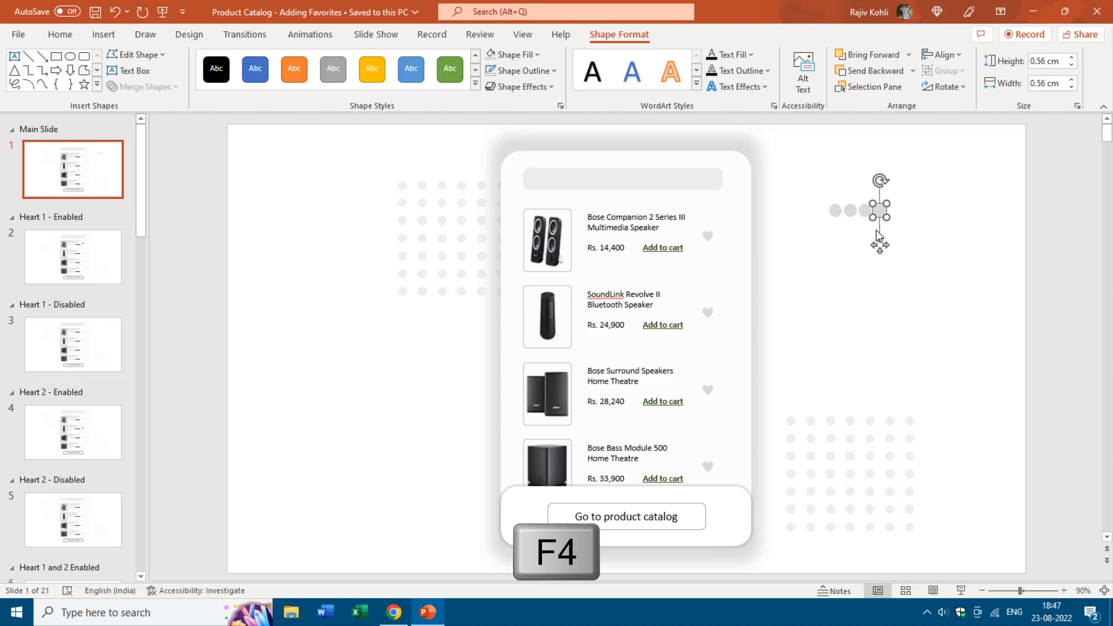
{"action": "key", "text": "ctrl+y"}
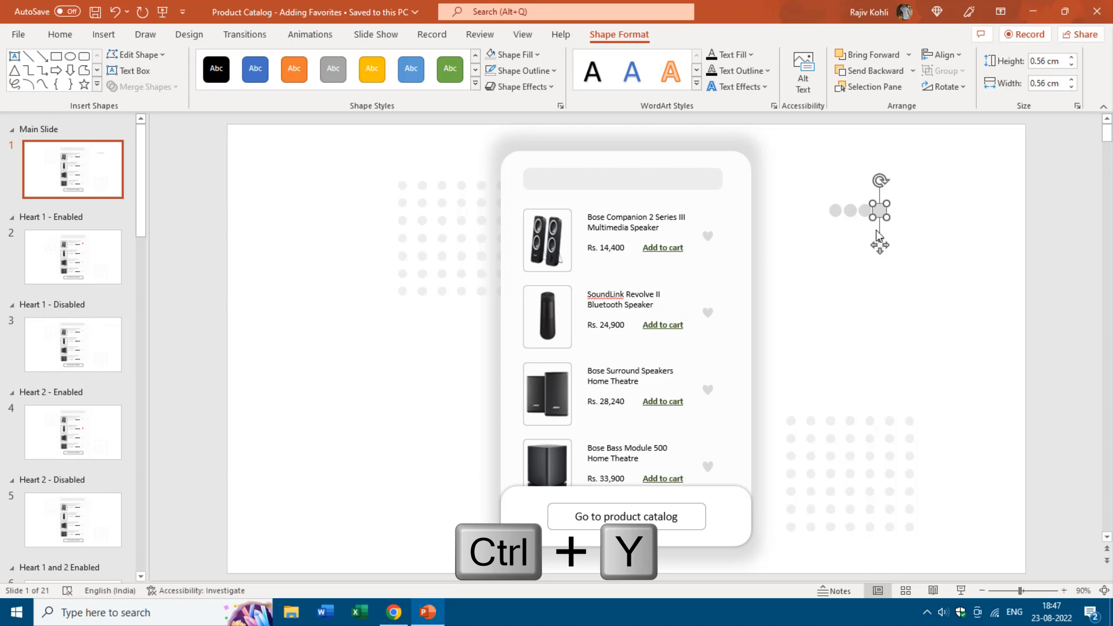
{"action": "key", "text": "ctrl+y"}
{"action": "key", "text": "ctrl+y"}
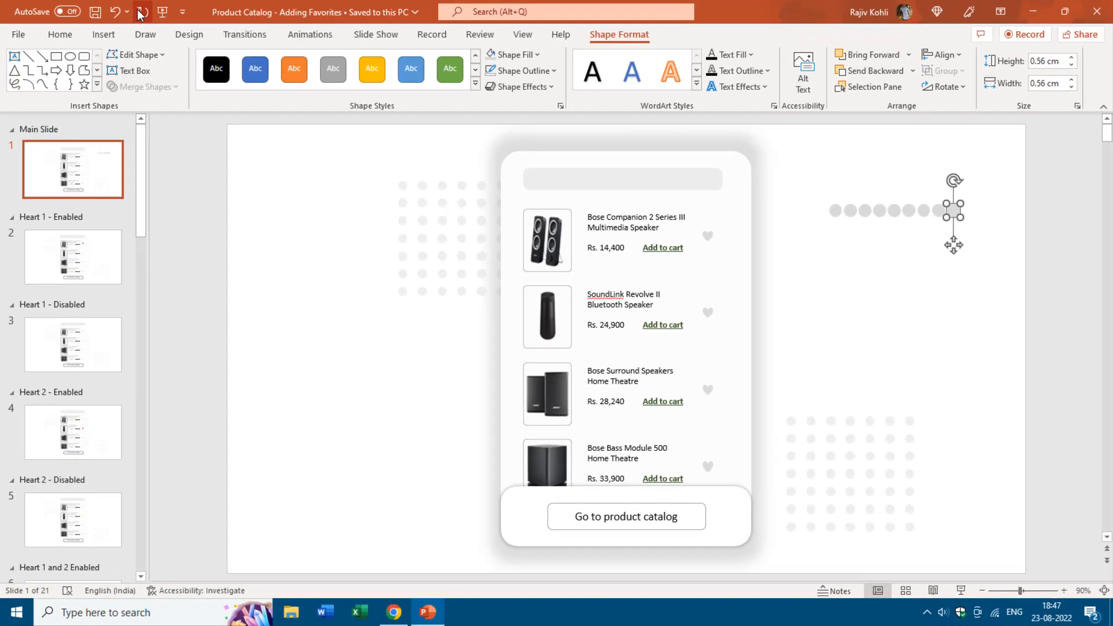
{"action": "left_click", "coordinate": [141, 12]}
{"action": "left_click", "coordinate": [141, 11]}
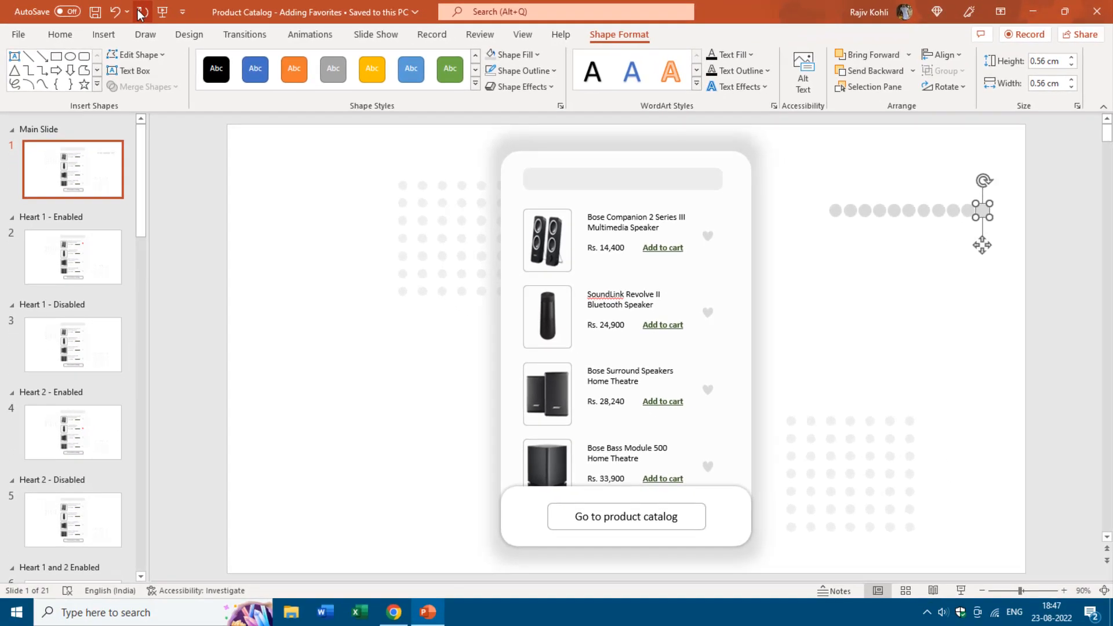
Copy the whole row of circles straight below itself and repeat the duplication to make eight rows.
{"action": "left_click_drag", "start_coordinate": [814, 196], "coordinate": [1007, 222]}
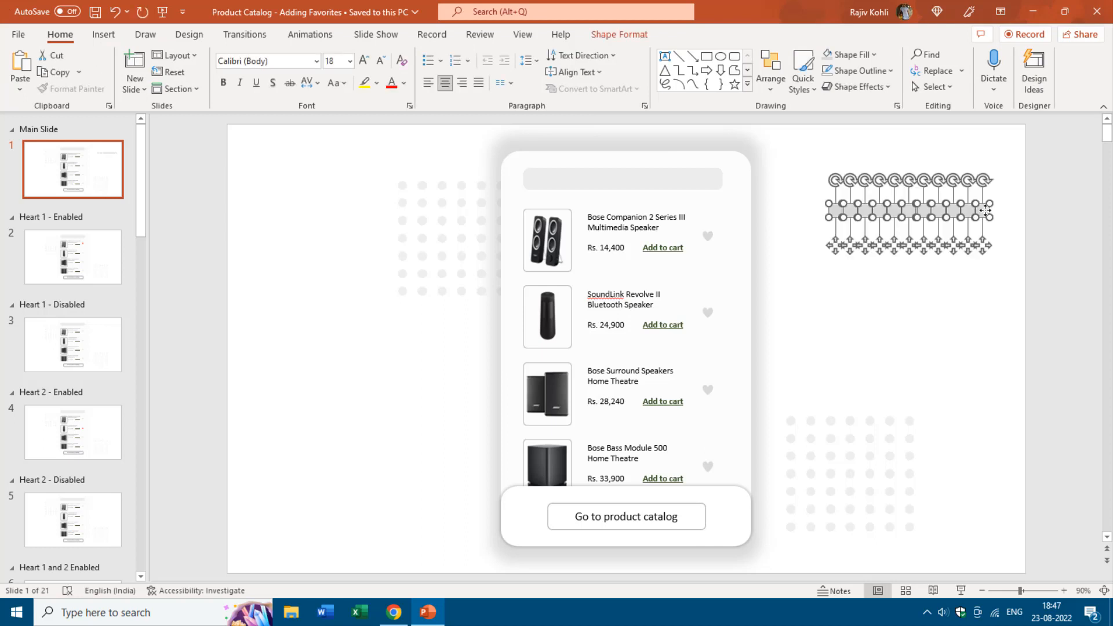
{"action": "left_click_drag", "start_coordinate": [988, 216], "coordinate": [987, 236]}
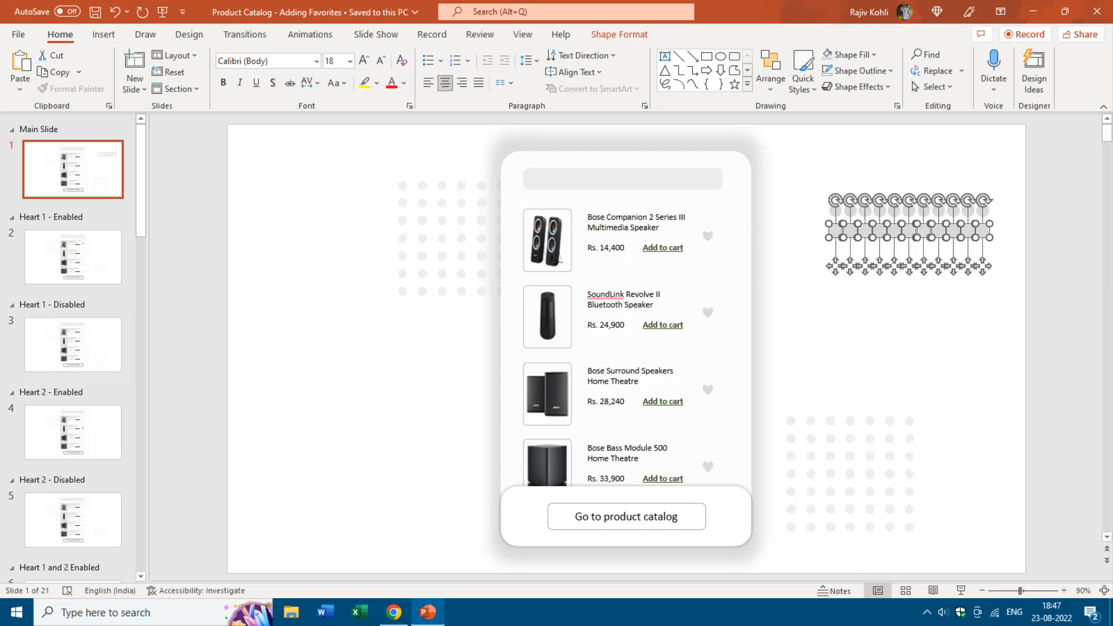
{"action": "key", "text": "ctrl+d"}
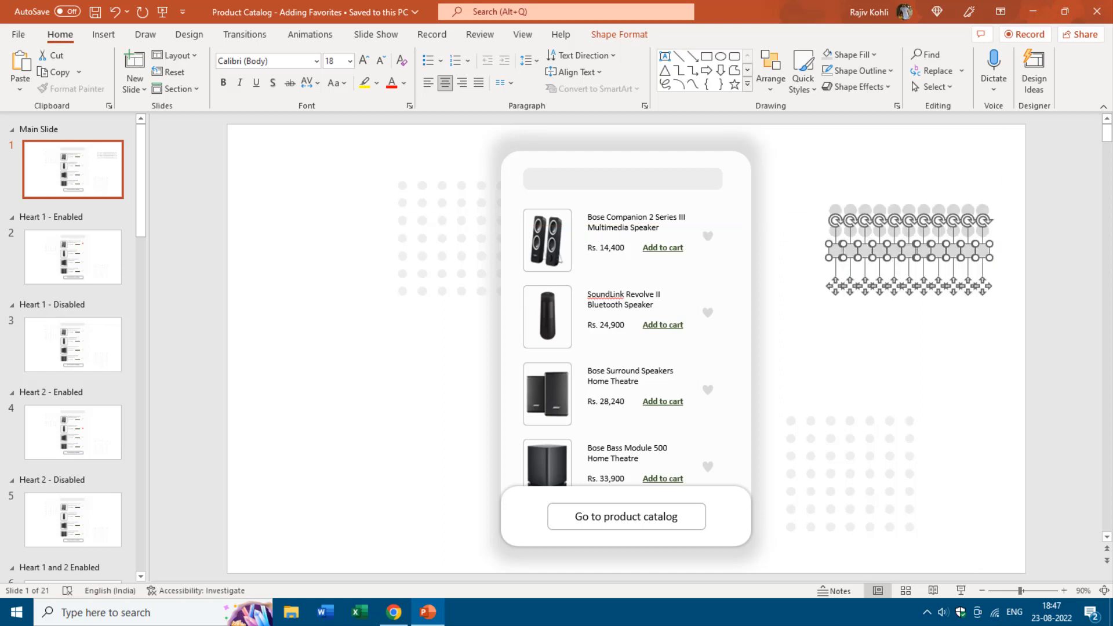
{"action": "key", "text": "ctrl+d"}
{"action": "key", "text": "ctrl+d"}
{"action": "key", "text": "ctrl+d"}
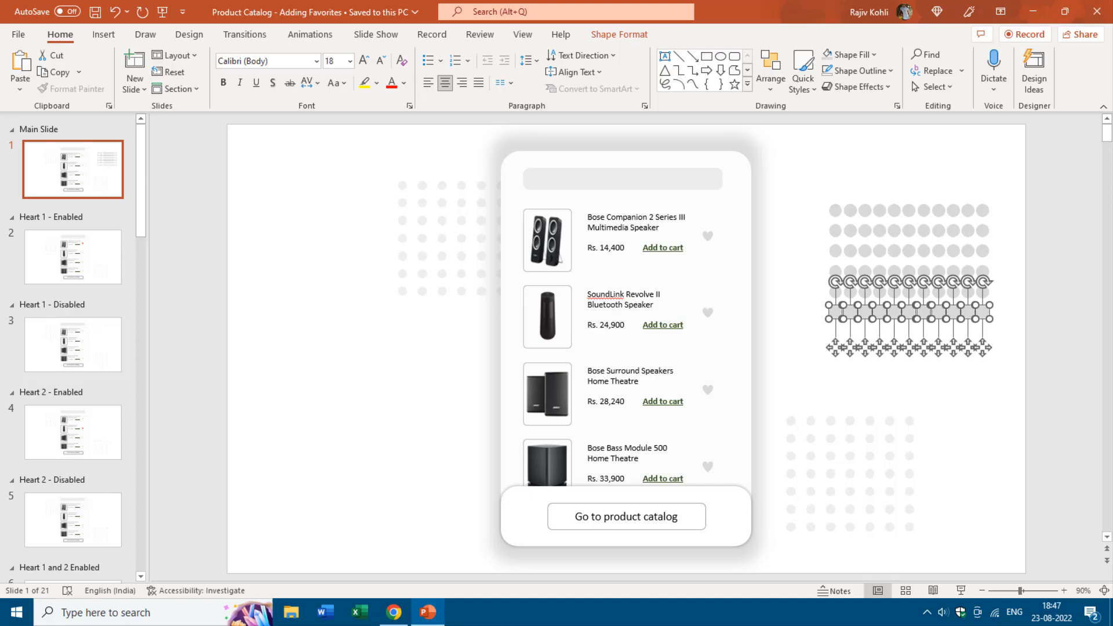
{"action": "key", "text": "ctrl+d"}
{"action": "key", "text": "ctrl+d"}
Select all the circles in the eight rows and group them into one dot pattern.
{"action": "left_click", "coordinate": [798, 171]}
{"action": "left_click_drag", "start_coordinate": [799, 171], "coordinate": [1032, 388]}
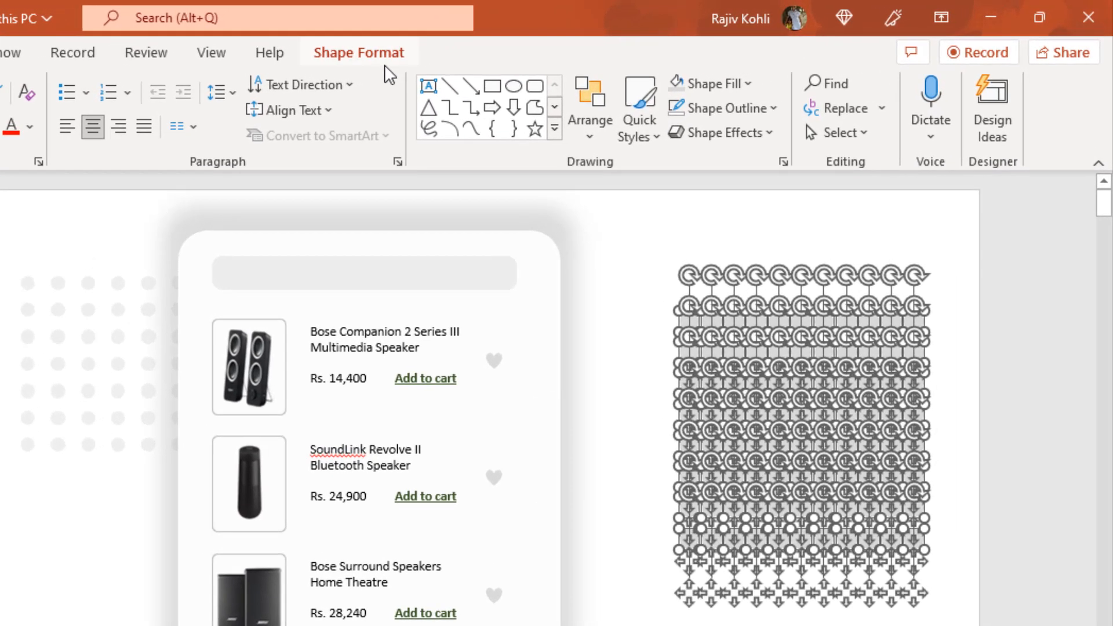
{"action": "left_click", "coordinate": [385, 64]}
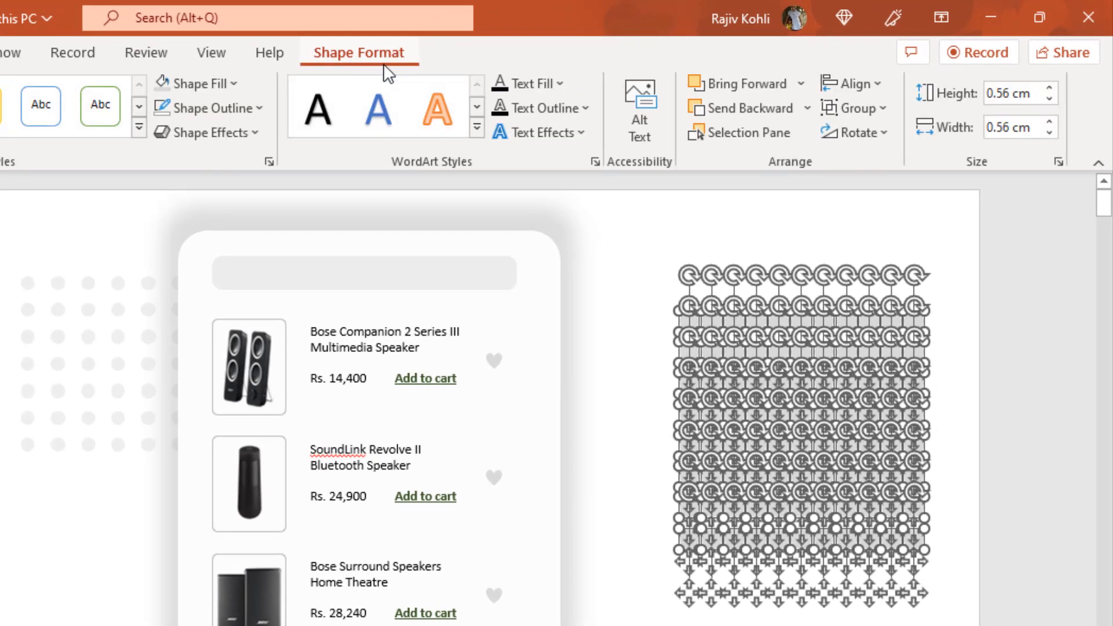
{"action": "left_click", "coordinate": [855, 113]}
{"action": "left_click", "coordinate": [853, 137]}
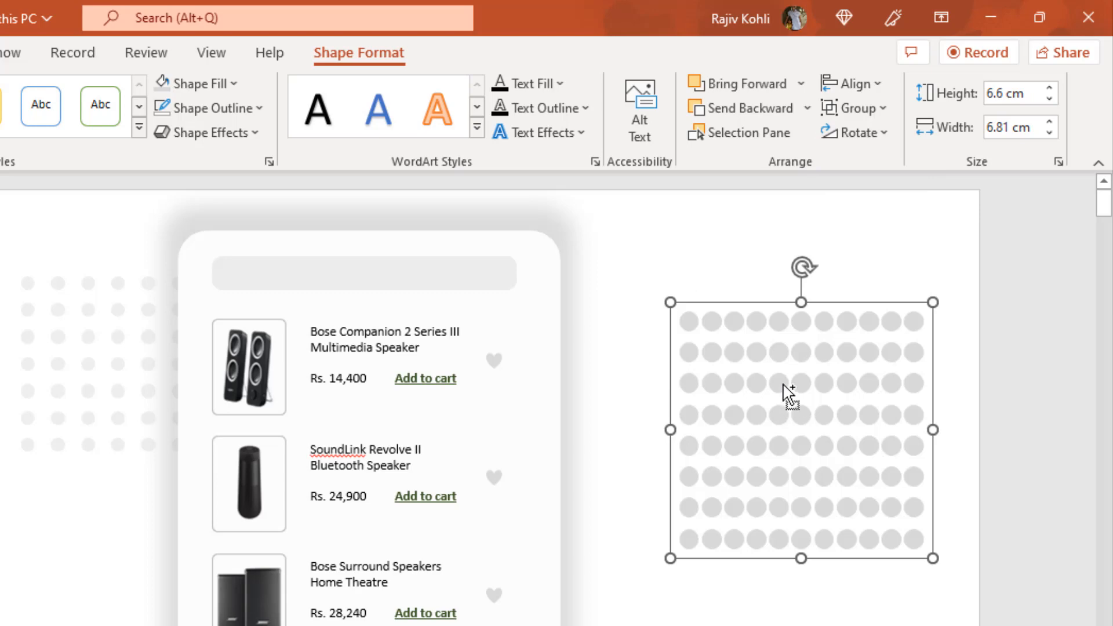
Copy the grouped dot pattern to the slide's lower-left area and fill the copy with a lighter grey.
{"action": "left_click_drag", "start_coordinate": [789, 397], "coordinate": [0, 625]}
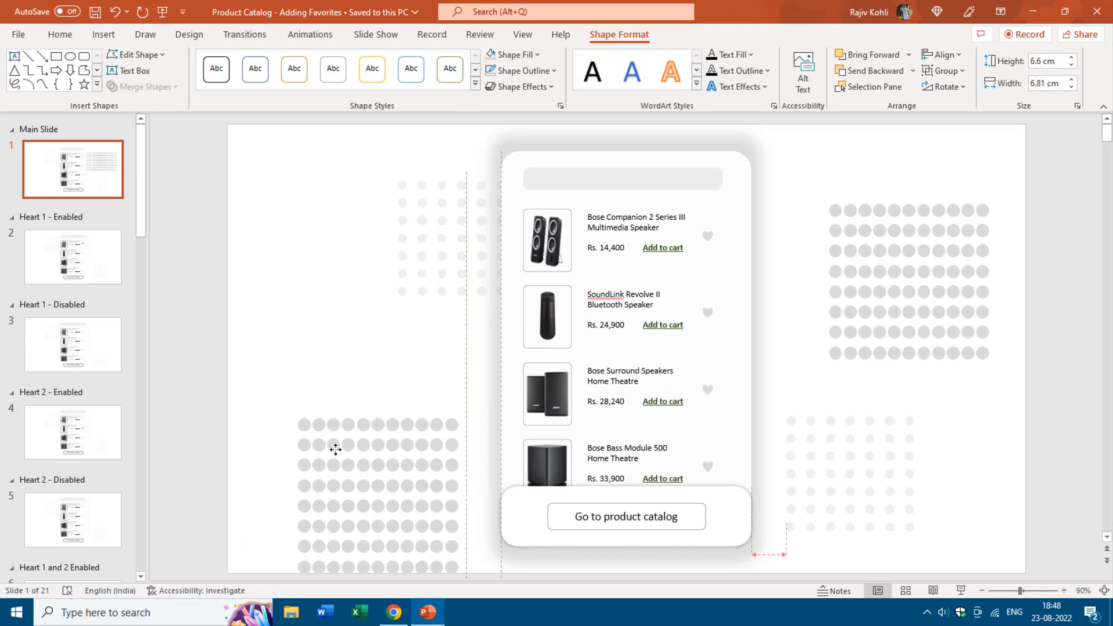
{"action": "left_click_drag", "start_coordinate": [335, 449], "coordinate": [319, 429]}
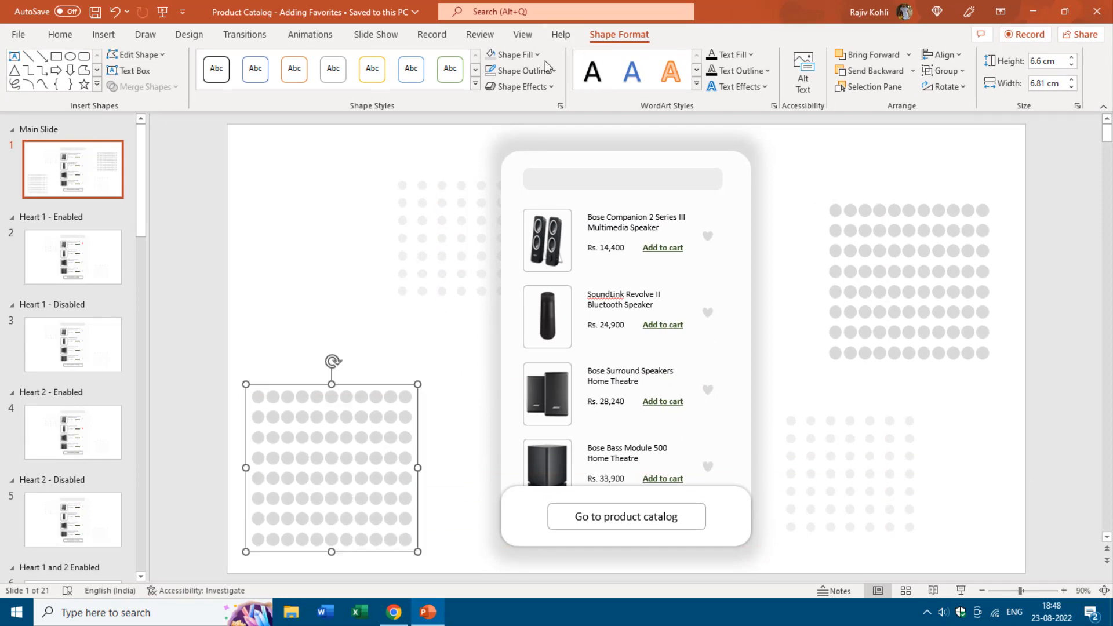
{"action": "left_click", "coordinate": [527, 58]}
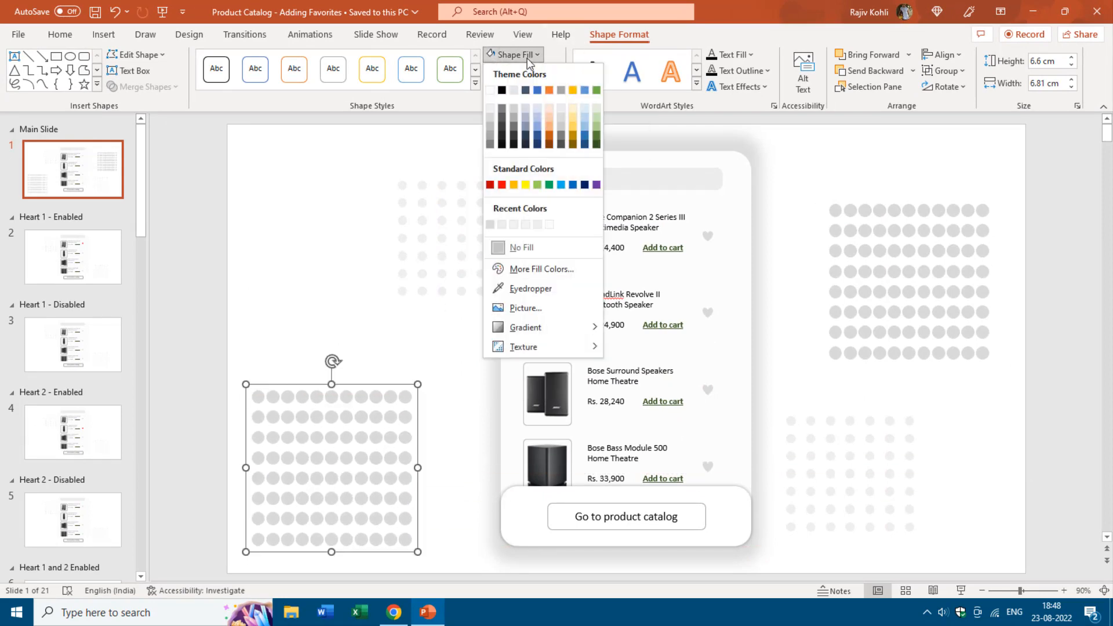
{"action": "left_click", "coordinate": [490, 109]}
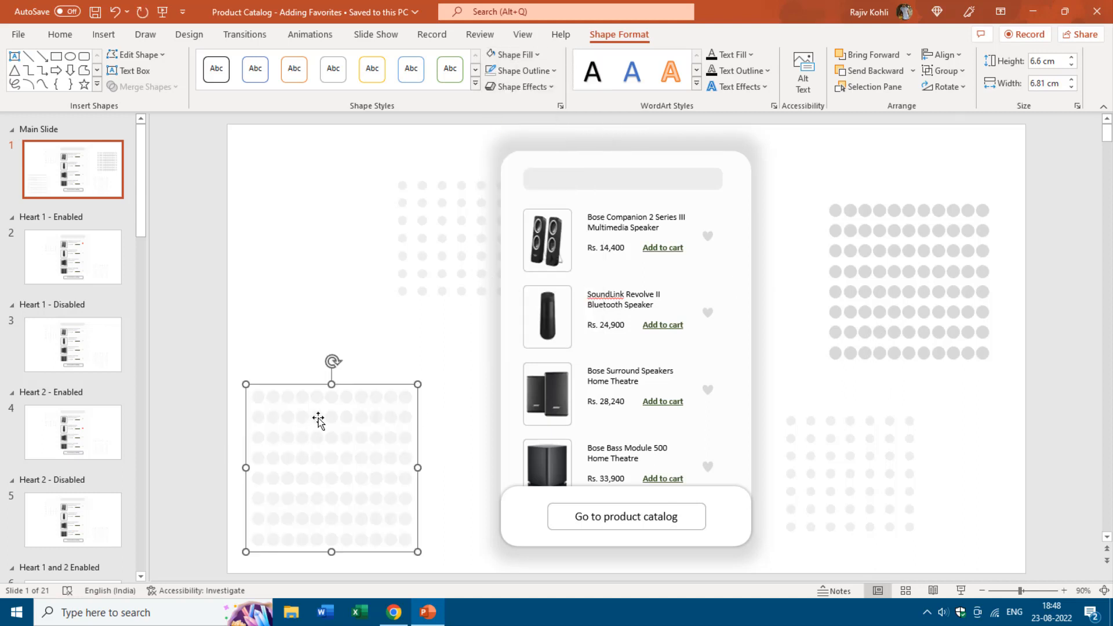
Delete the lighter dot pattern copy and the grouped dot pattern beside the phone mockup.
{"action": "key", "text": "Delete"}
{"action": "left_click", "coordinate": [897, 252]}
{"action": "key", "text": "Delete"}
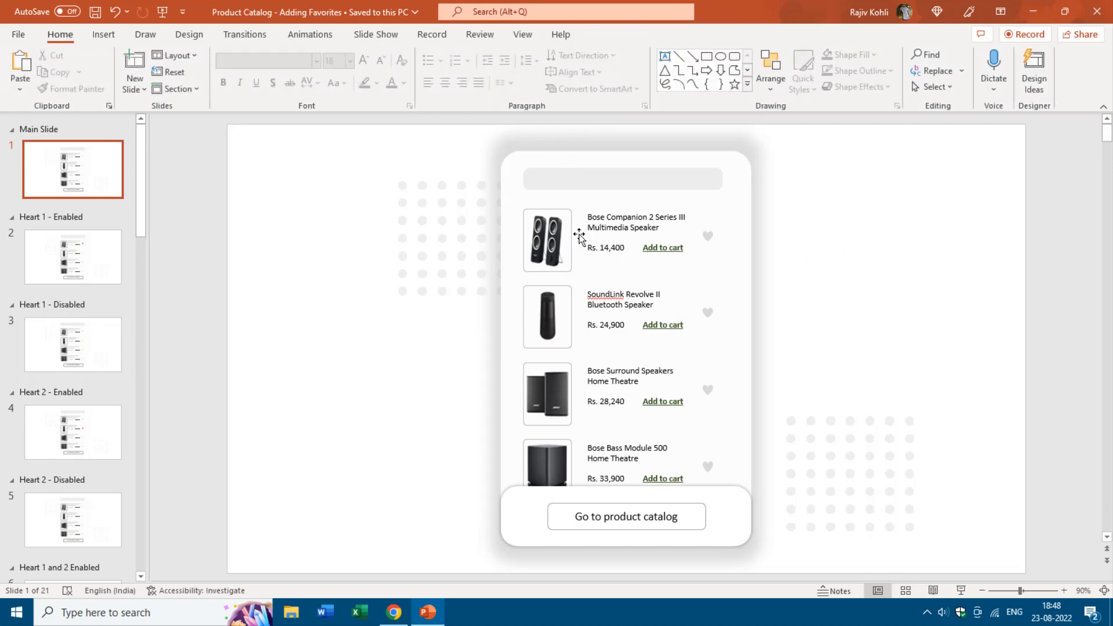
Draw a rounded rectangle about 16.8 cm high and 10.3 cm wide beside the phone mockup and reduce its corner rounding.
{"action": "left_click", "coordinate": [104, 36]}
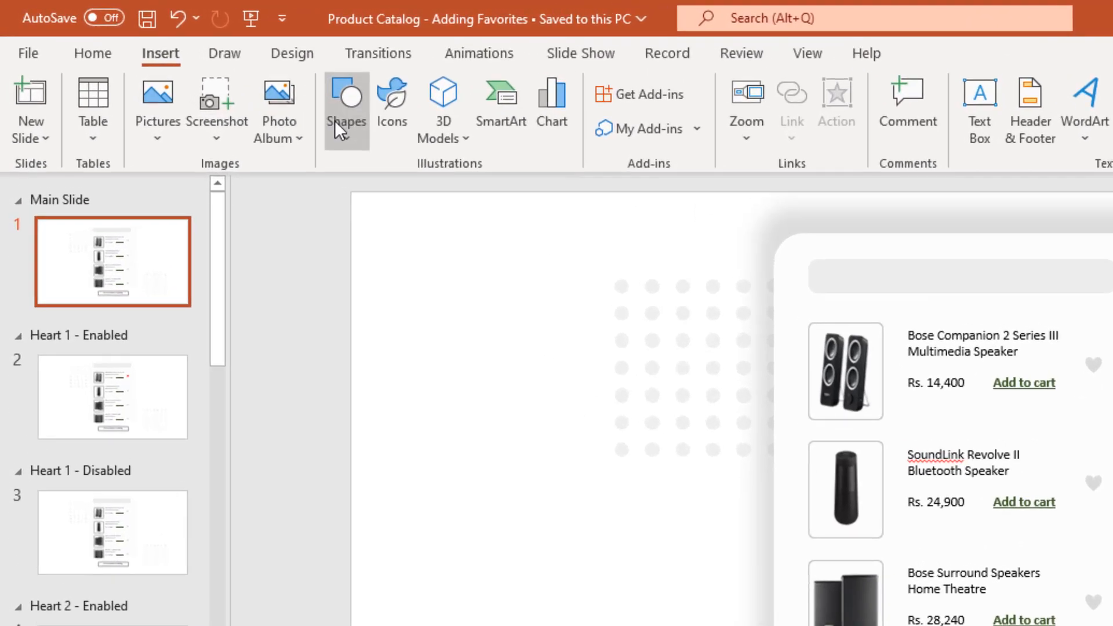
{"action": "left_click", "coordinate": [218, 81]}
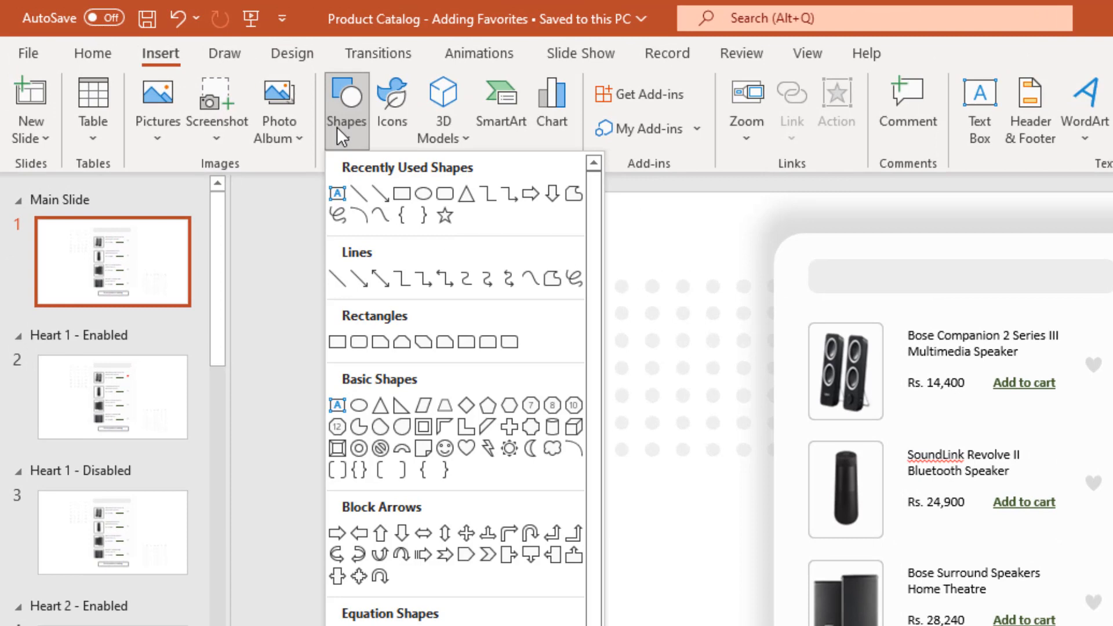
{"action": "left_click", "coordinate": [444, 214]}
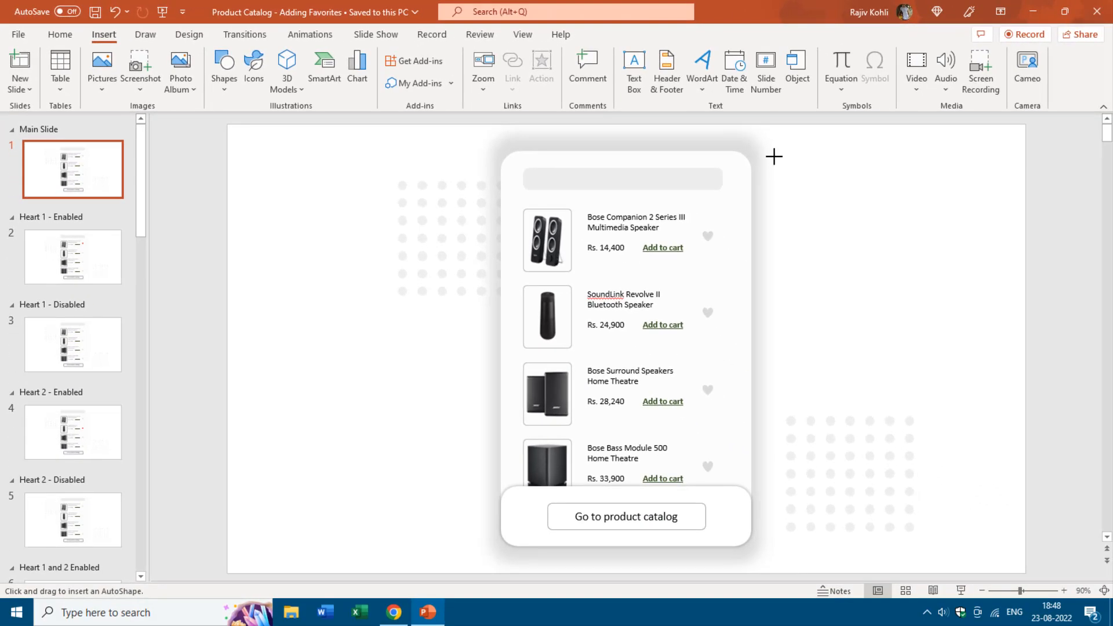
{"action": "left_click_drag", "start_coordinate": [774, 156], "coordinate": [1017, 547]}
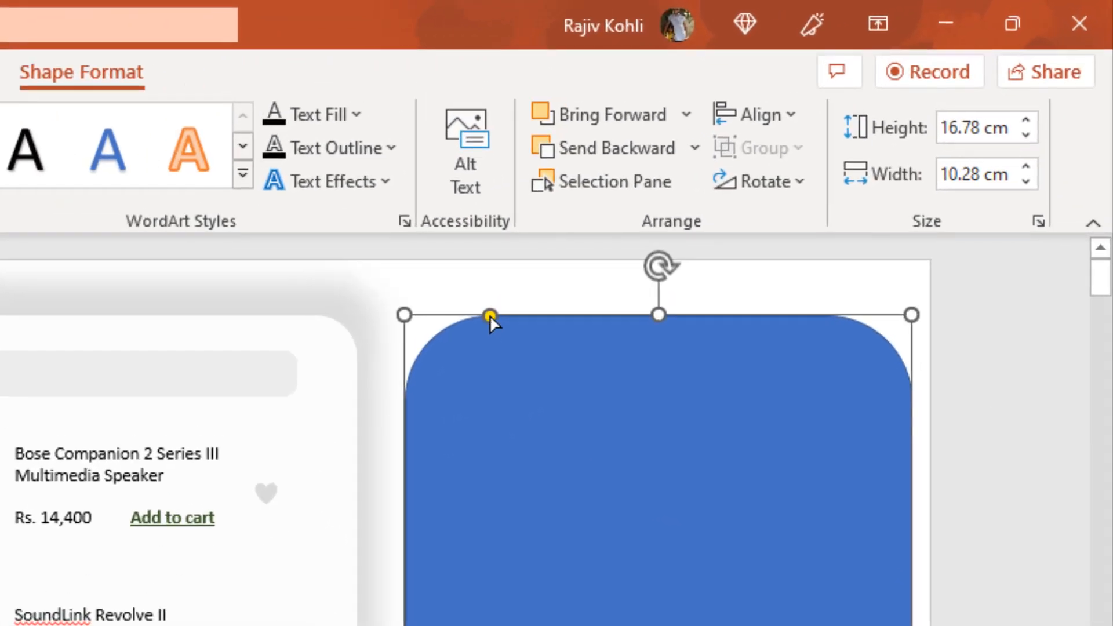
{"action": "left_click_drag", "start_coordinate": [489, 315], "coordinate": [435, 326]}
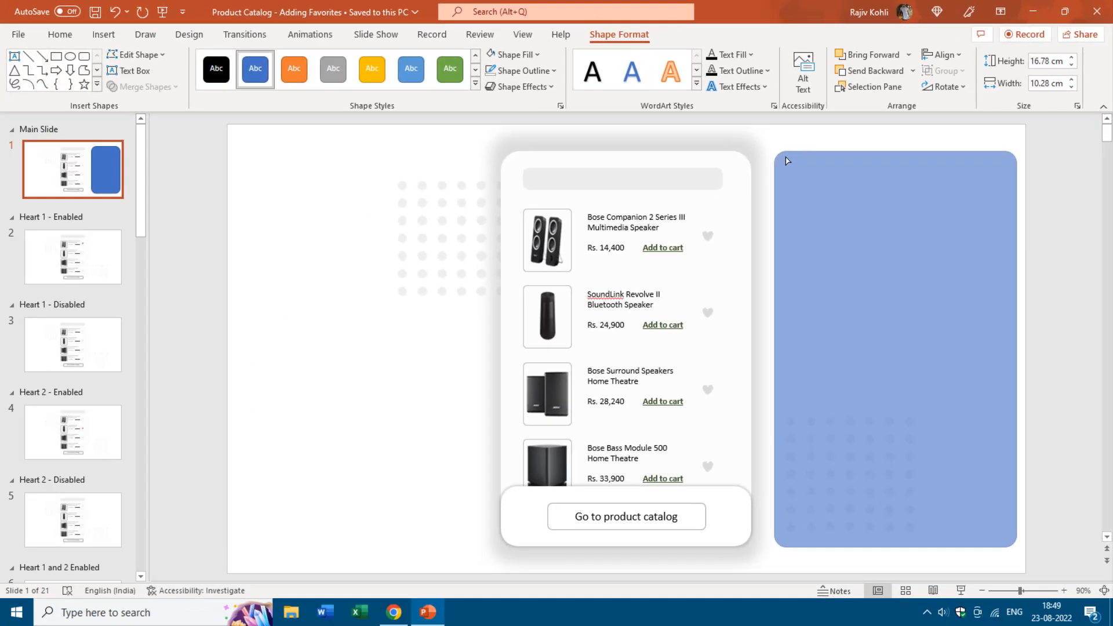
{"action": "left_click_drag", "start_coordinate": [790, 161], "coordinate": [790, 161]}
Fill the rounded rectangle with white and give it a light grey outline.
{"action": "left_click", "coordinate": [514, 54]}
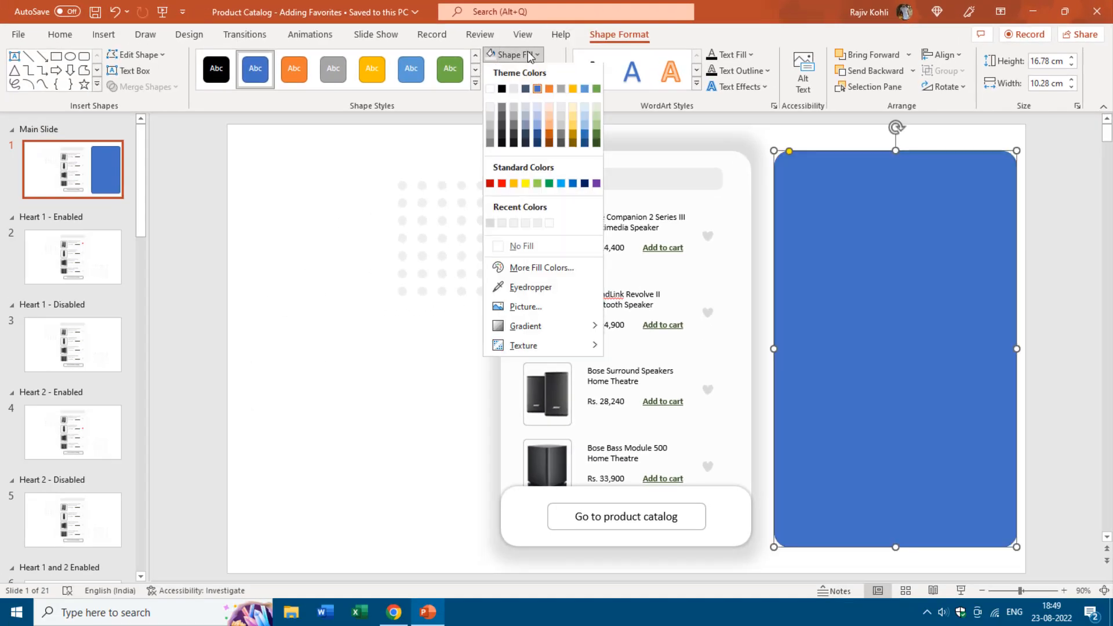
{"action": "left_click", "coordinate": [489, 91]}
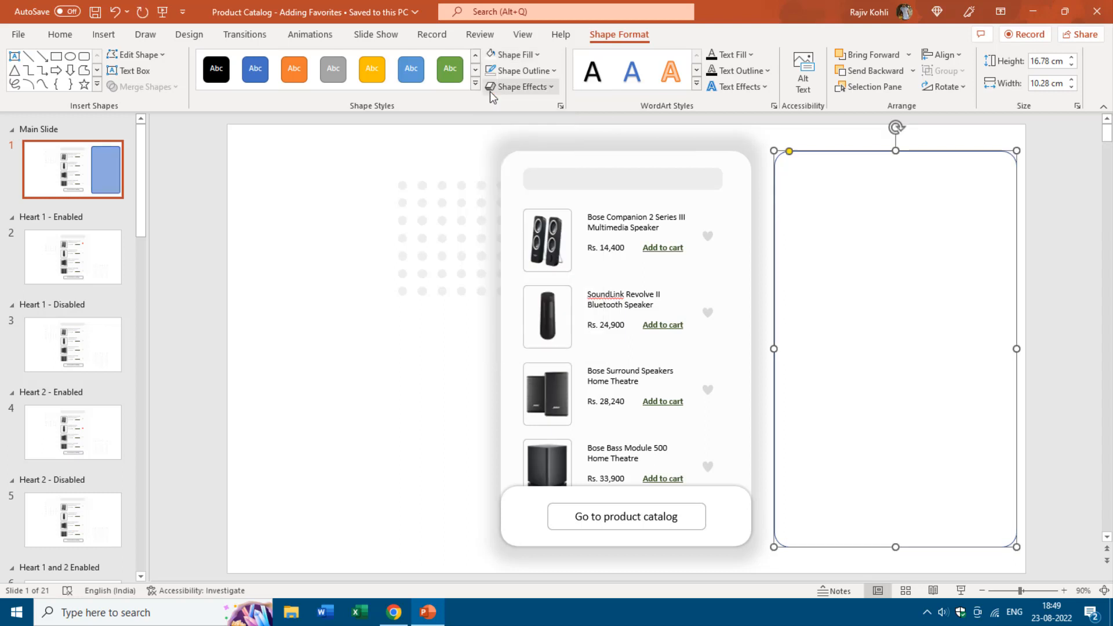
{"action": "left_click", "coordinate": [514, 71]}
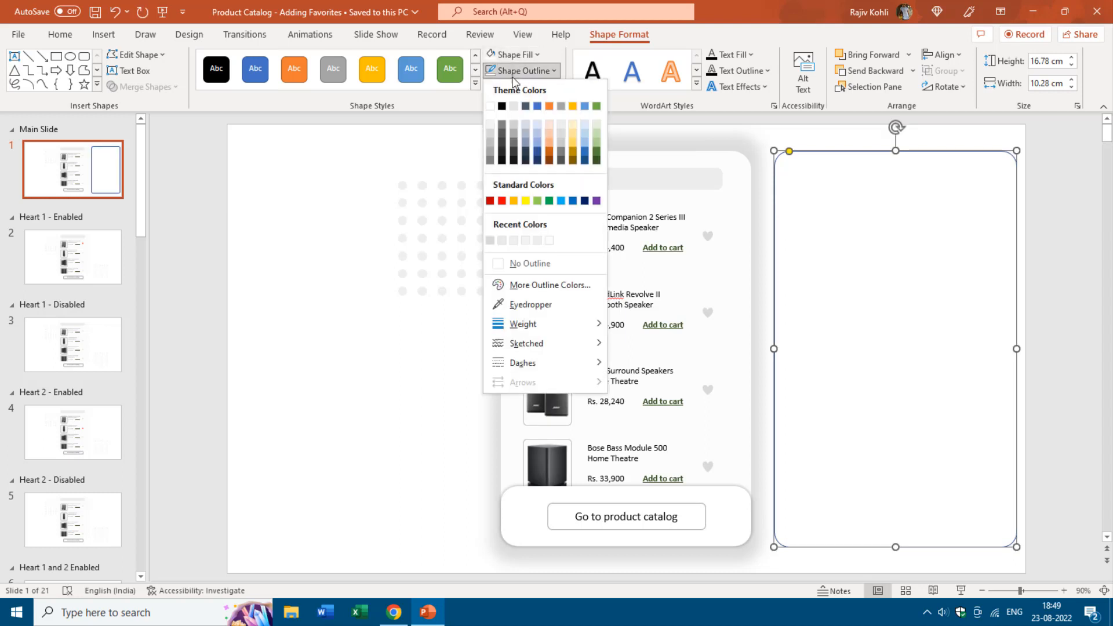
{"action": "left_click", "coordinate": [491, 137]}
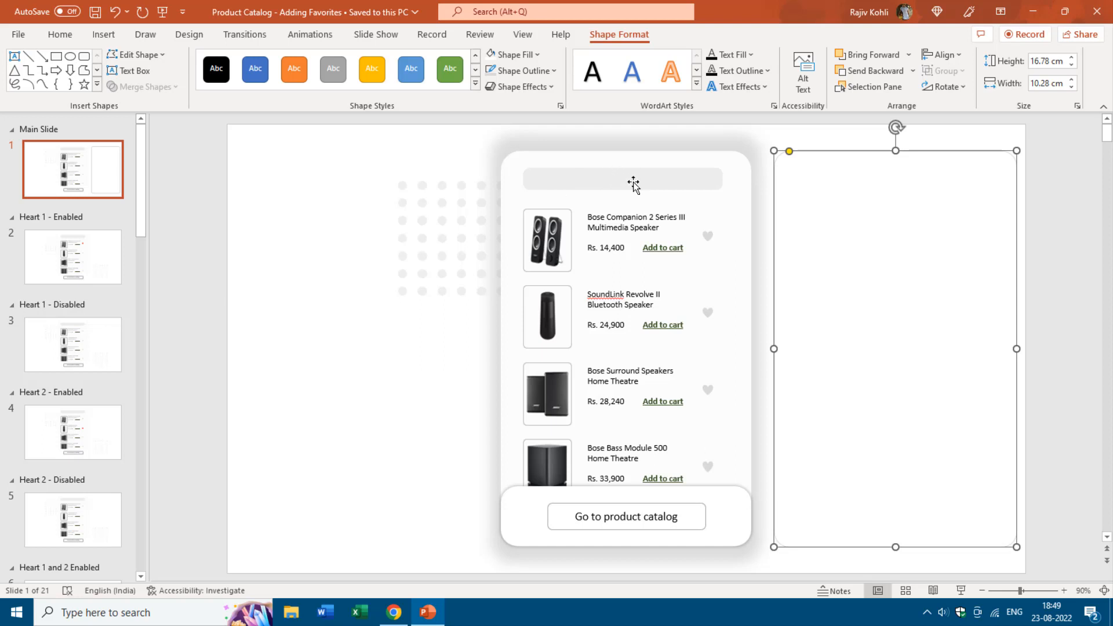
Duplicate the white rounded rectangle and reshape the copy into a narrow bar with fully rounded ends inside the panel's upper edge.
{"action": "left_click", "coordinate": [614, 179]}
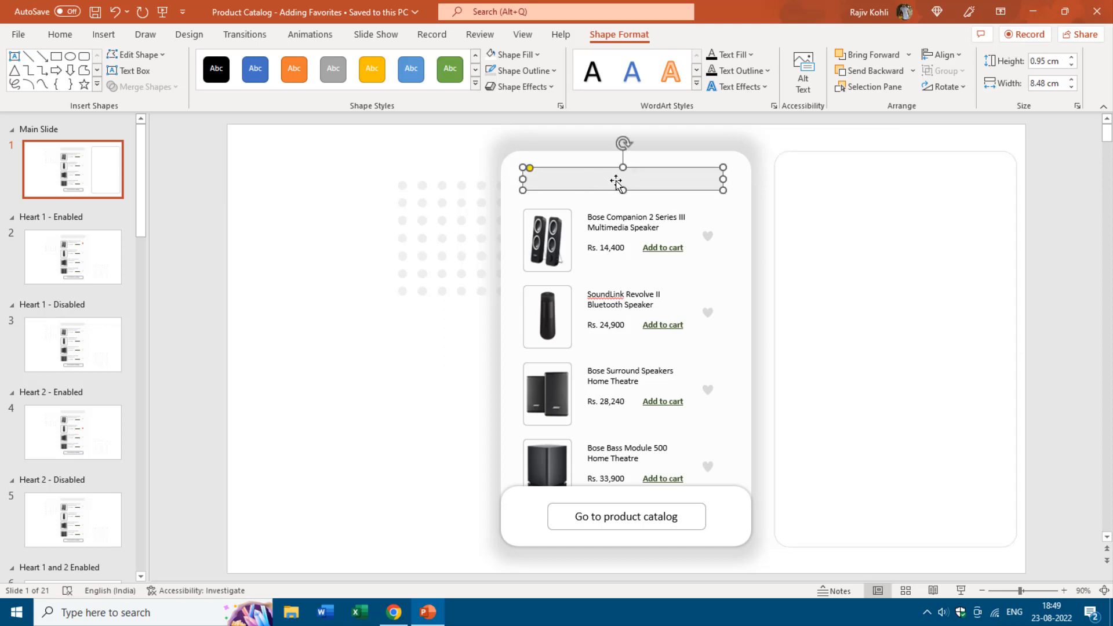
{"action": "left_click", "coordinate": [840, 157]}
{"action": "left_click", "coordinate": [60, 35]}
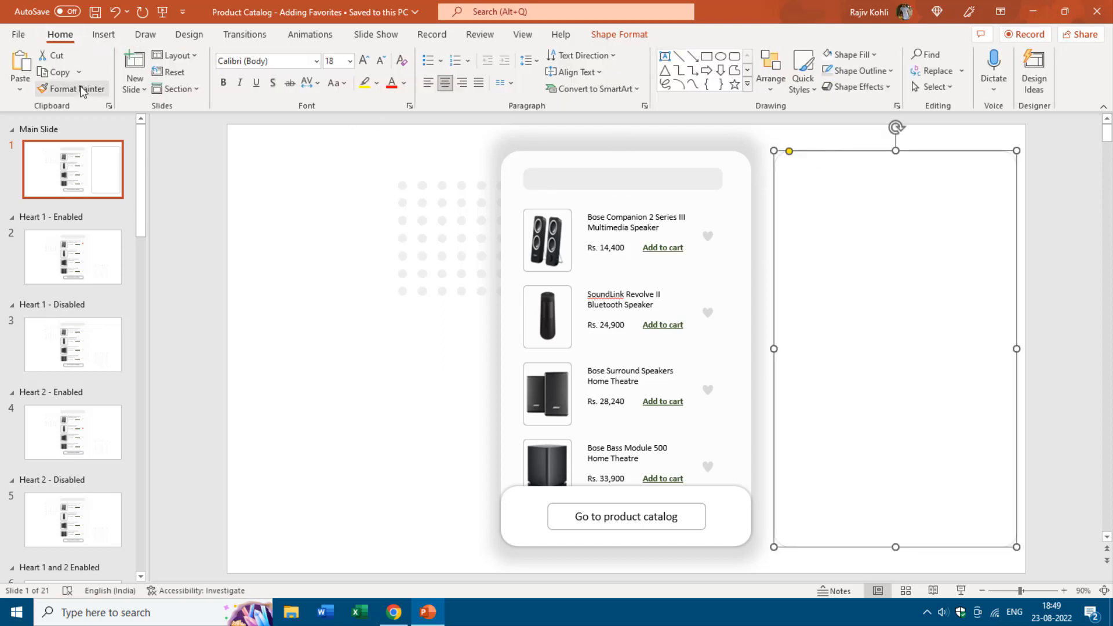
{"action": "left_click", "coordinate": [56, 73]}
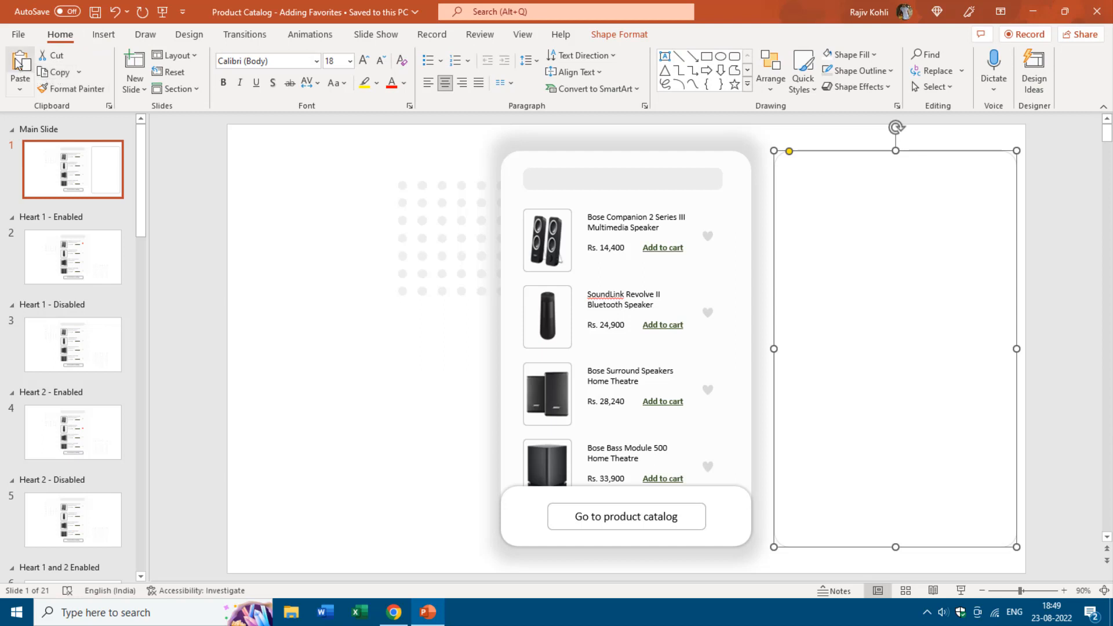
{"action": "left_click", "coordinate": [20, 64]}
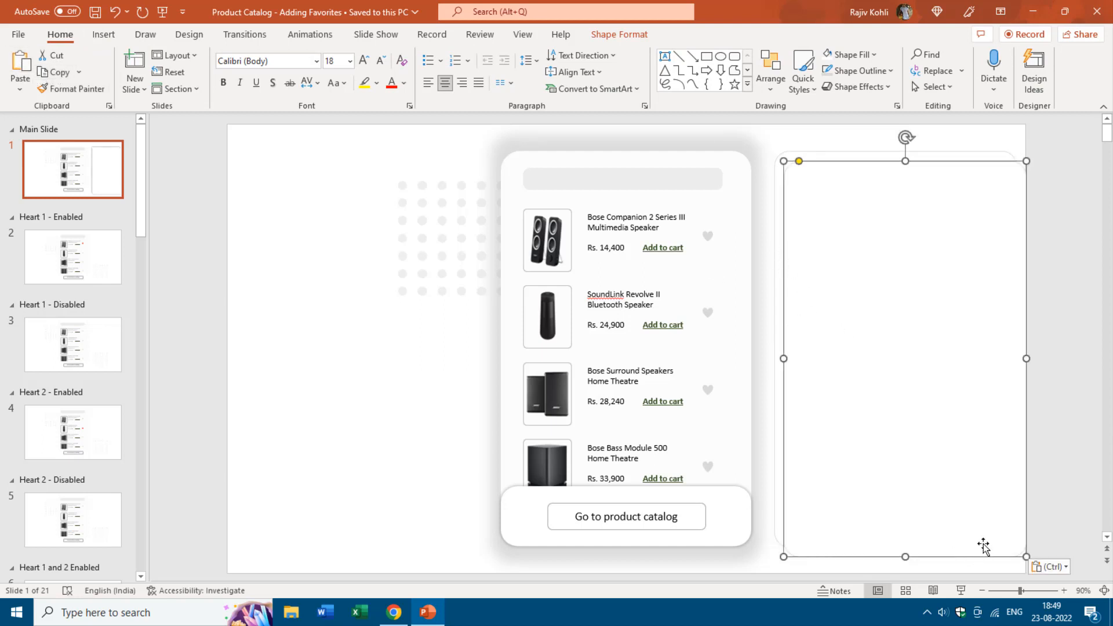
{"action": "left_click_drag", "start_coordinate": [1026, 556], "coordinate": [1001, 190]}
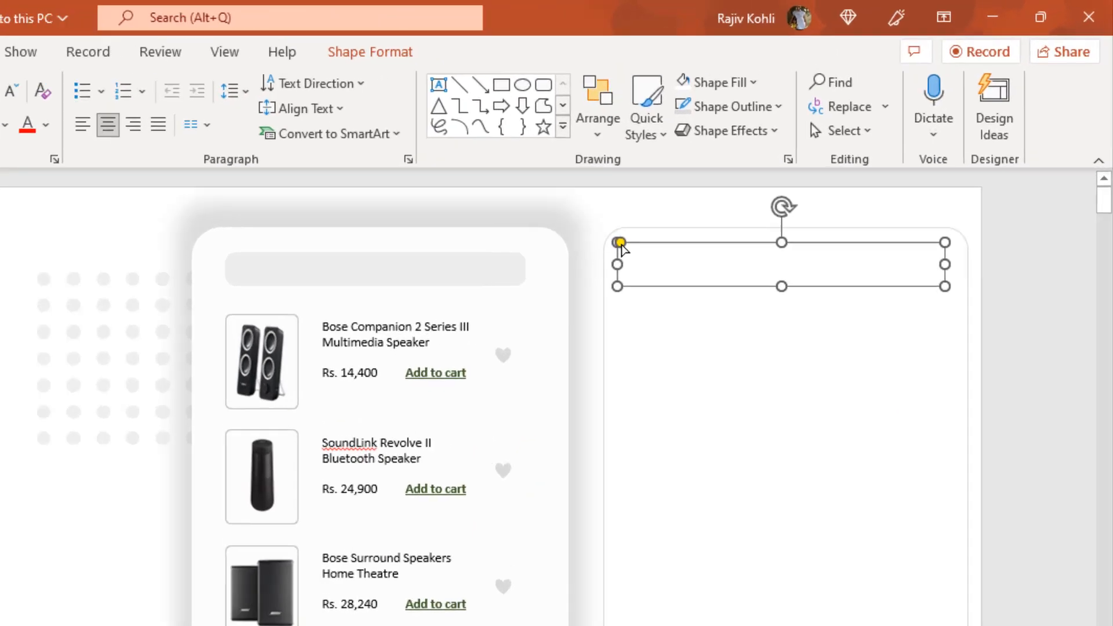
{"action": "left_click_drag", "start_coordinate": [786, 161], "coordinate": [794, 162]}
{"action": "left_click_drag", "start_coordinate": [510, 310], "coordinate": [522, 315]}
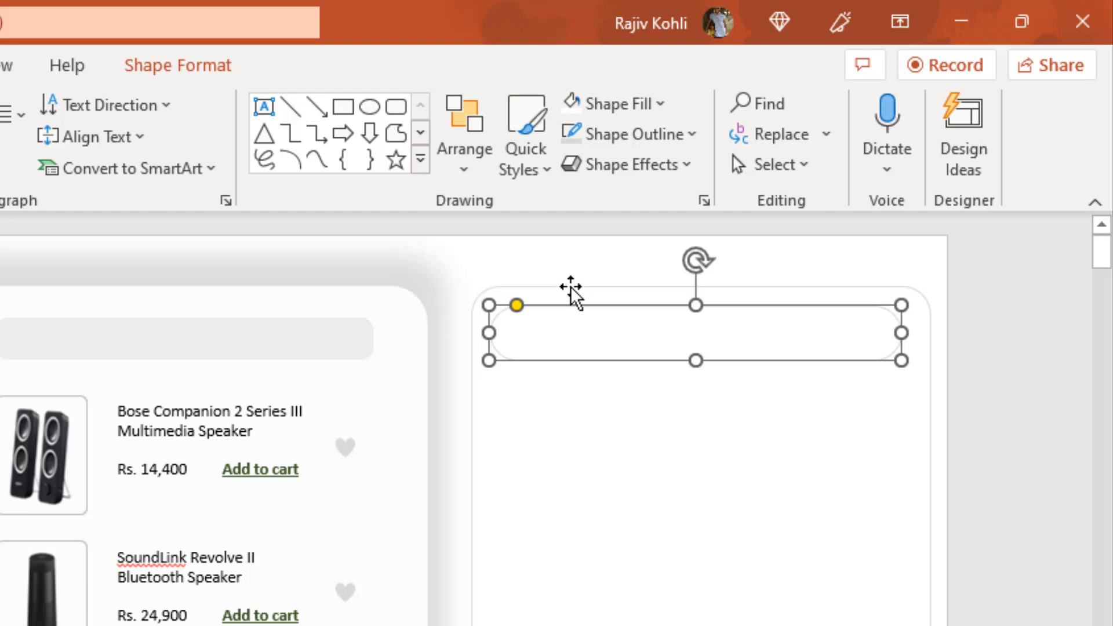
Align the centres of the narrow bar and the large rounded rectangle horizontally.
{"action": "left_click", "coordinate": [571, 286], "text": "shift"}
{"action": "left_click", "coordinate": [177, 68]}
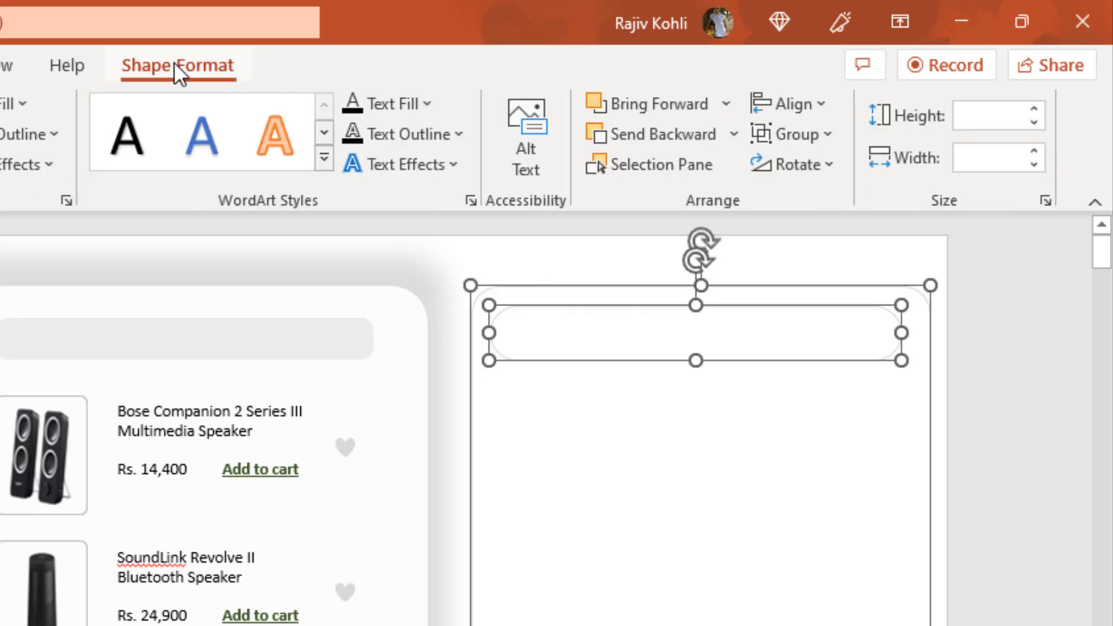
{"action": "left_click", "coordinate": [814, 102]}
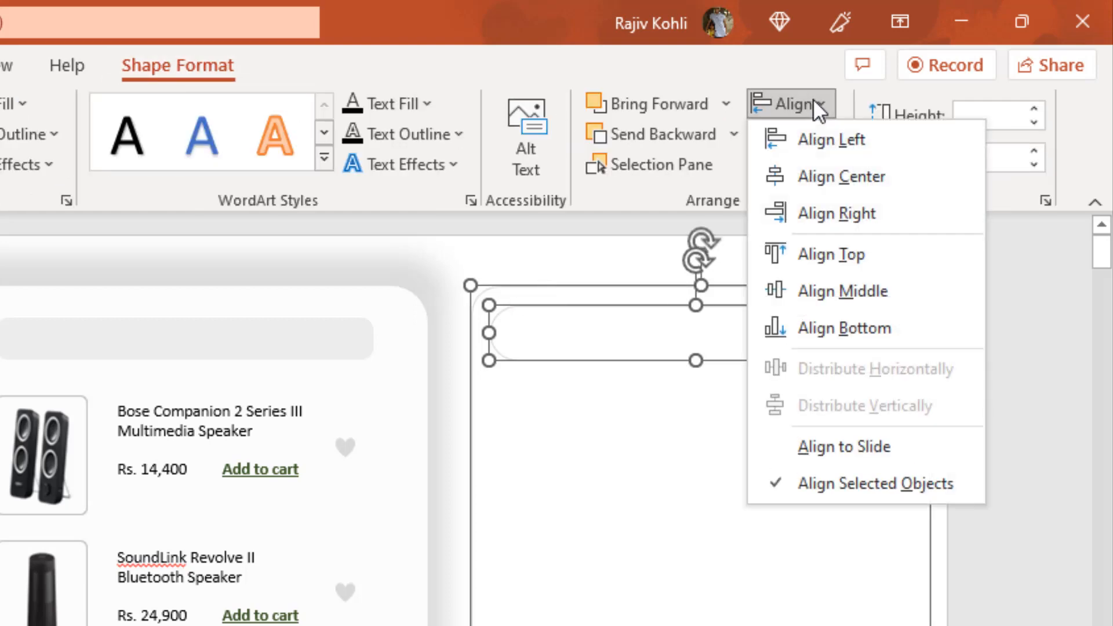
{"action": "left_click", "coordinate": [815, 177]}
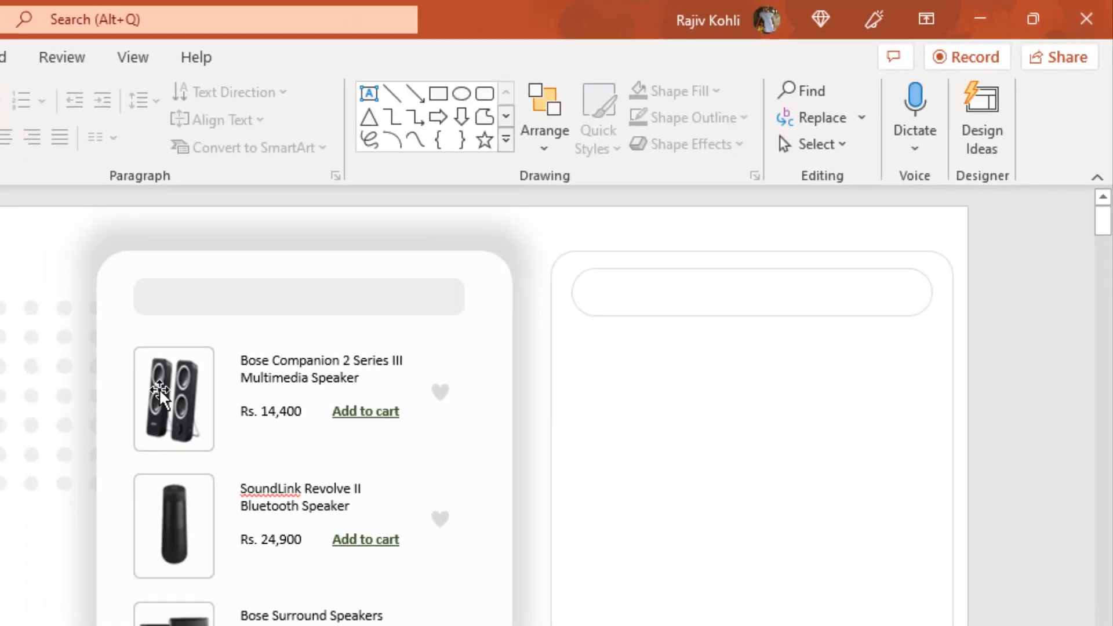
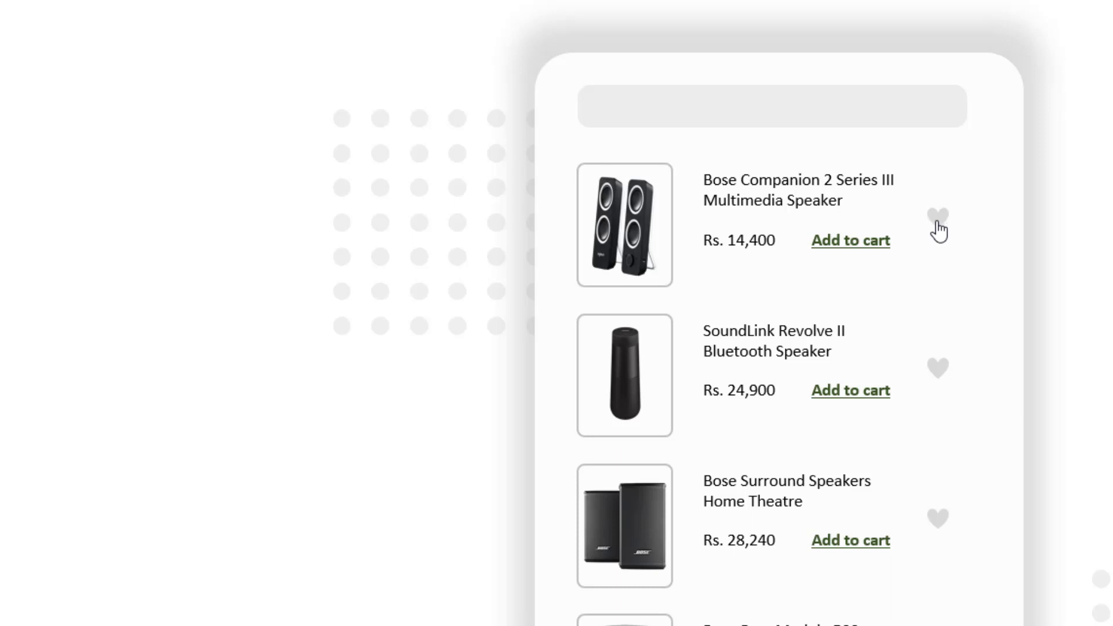
Test the first product's heart in the slide show, and examine that heart on the Enabling Heart 1 and main slides.
{"action": "left_click", "coordinate": [937, 219]}
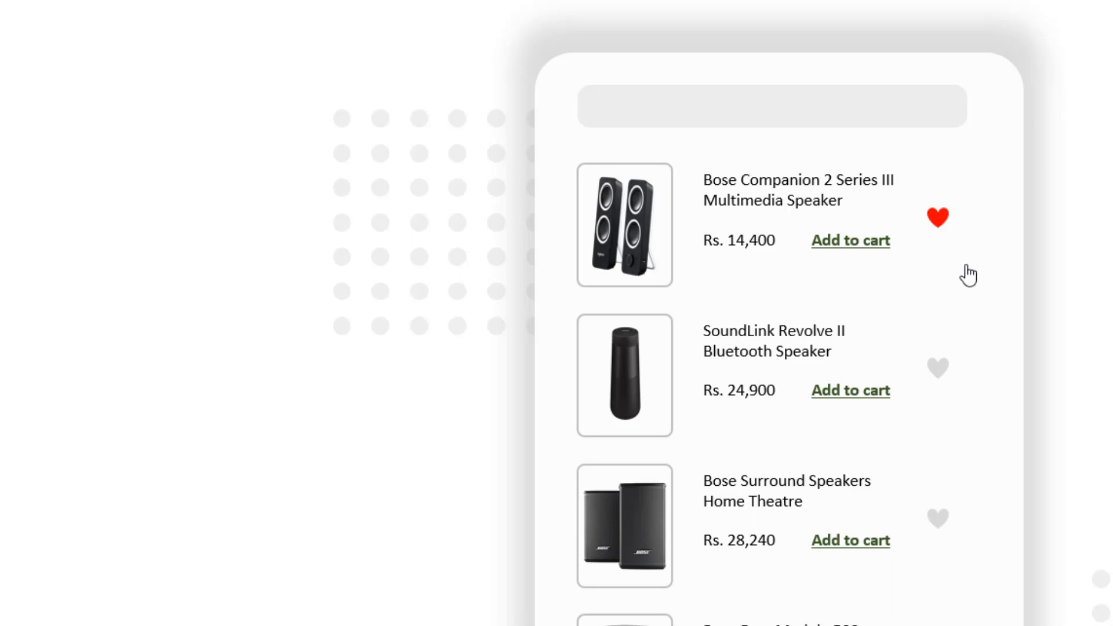
{"action": "key", "text": "Escape"}
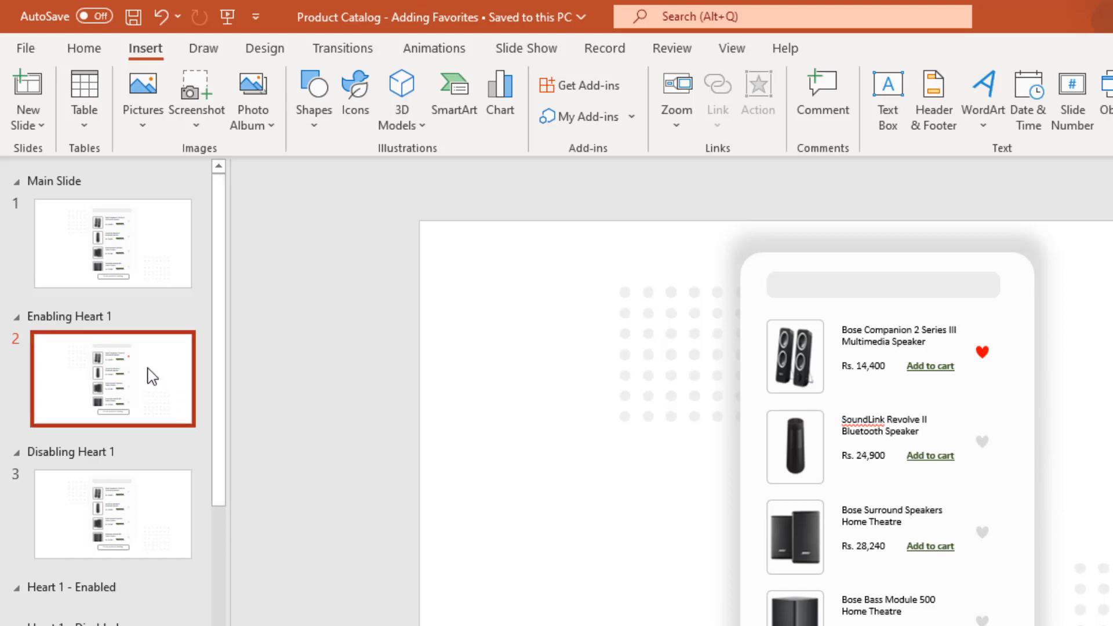
{"action": "left_click", "coordinate": [983, 353]}
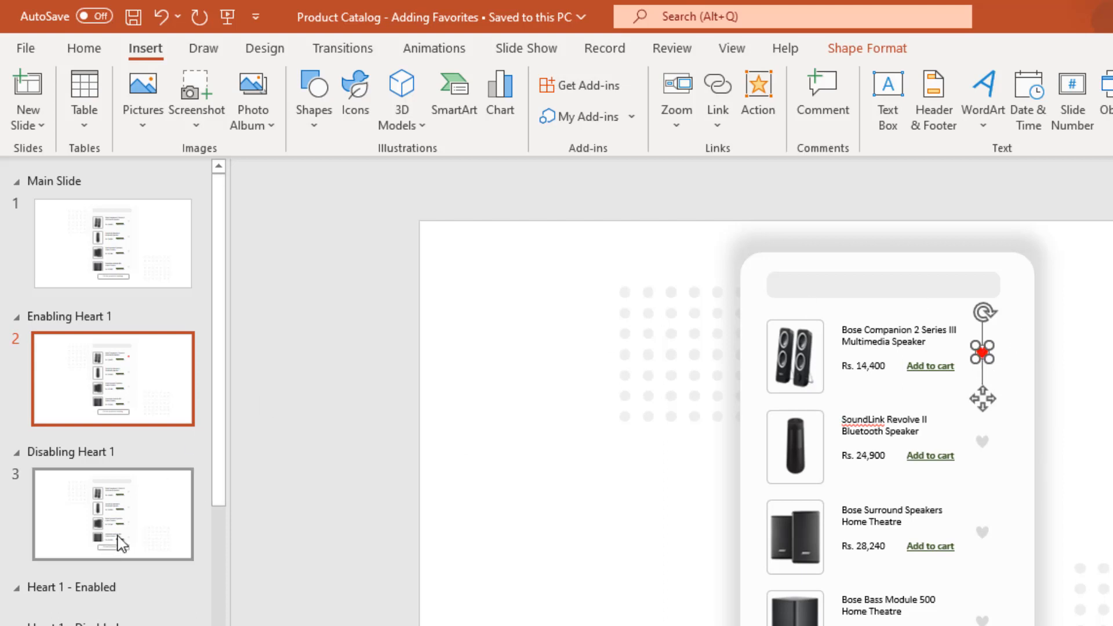
{"action": "left_click", "coordinate": [144, 262]}
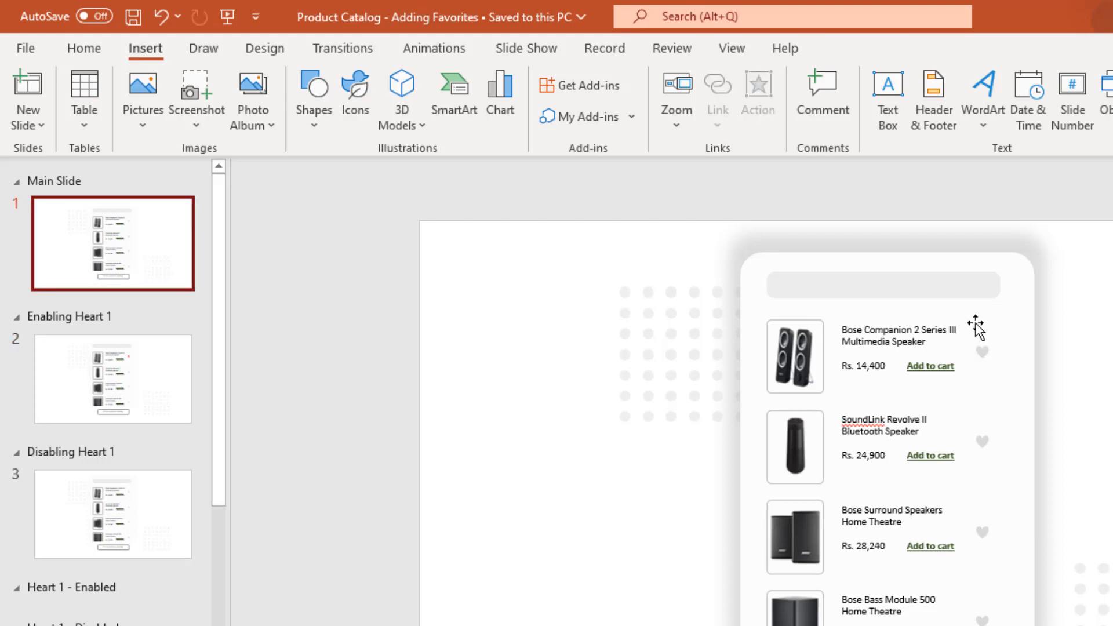
Set the first product's heart on the Disabling Heart 1 slide to hyperlink to Slide 2 on click, and return to the main slide.
{"action": "left_click", "coordinate": [116, 503]}
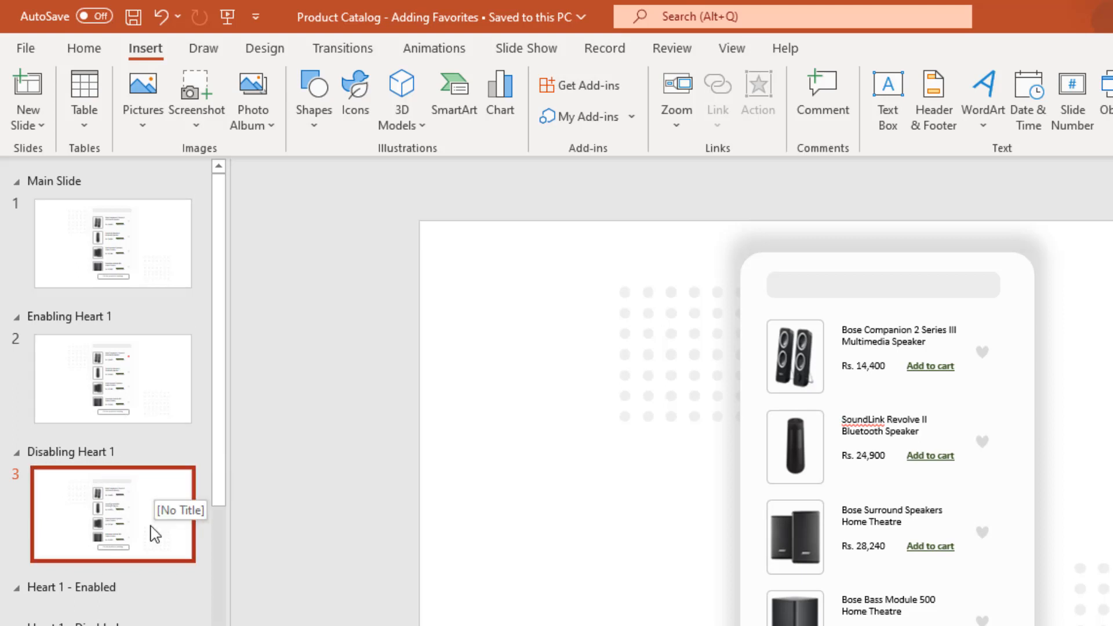
{"action": "left_click", "coordinate": [983, 352]}
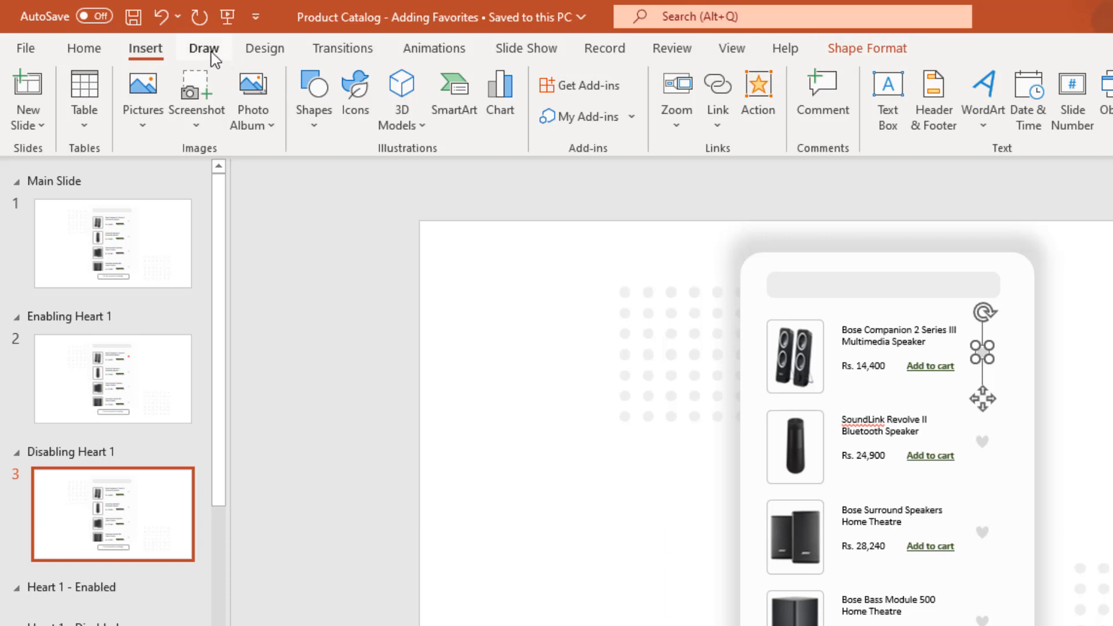
{"action": "left_click", "coordinate": [758, 98]}
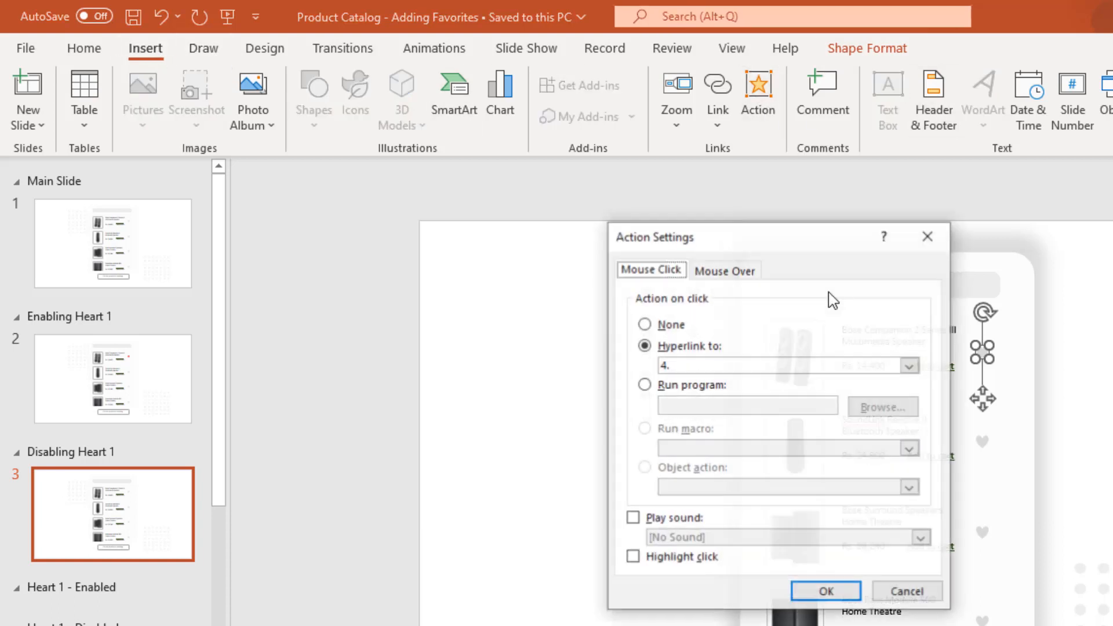
{"action": "left_click", "coordinate": [688, 365]}
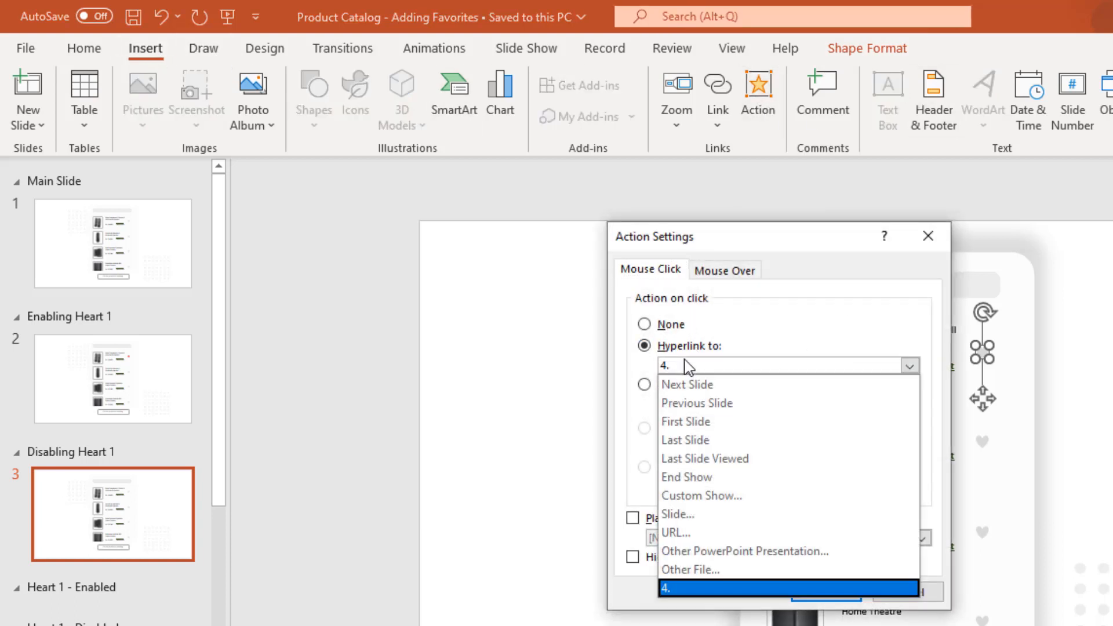
{"action": "left_click", "coordinate": [698, 515]}
{"action": "left_click", "coordinate": [579, 350]}
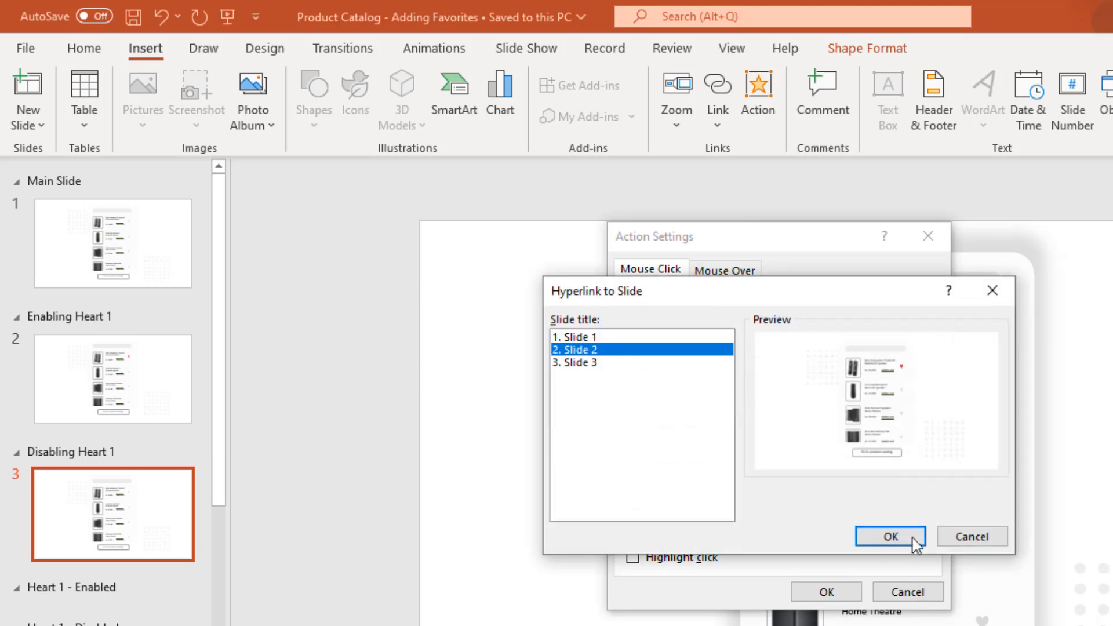
{"action": "left_click", "coordinate": [890, 537]}
{"action": "left_click", "coordinate": [826, 592]}
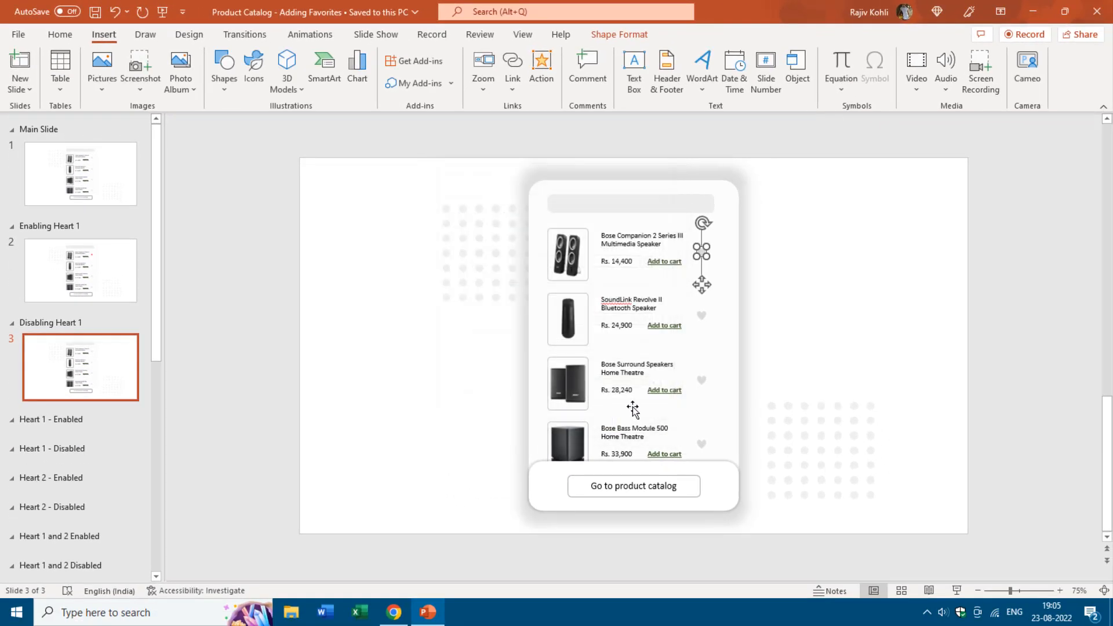
{"action": "left_click", "coordinate": [56, 181]}
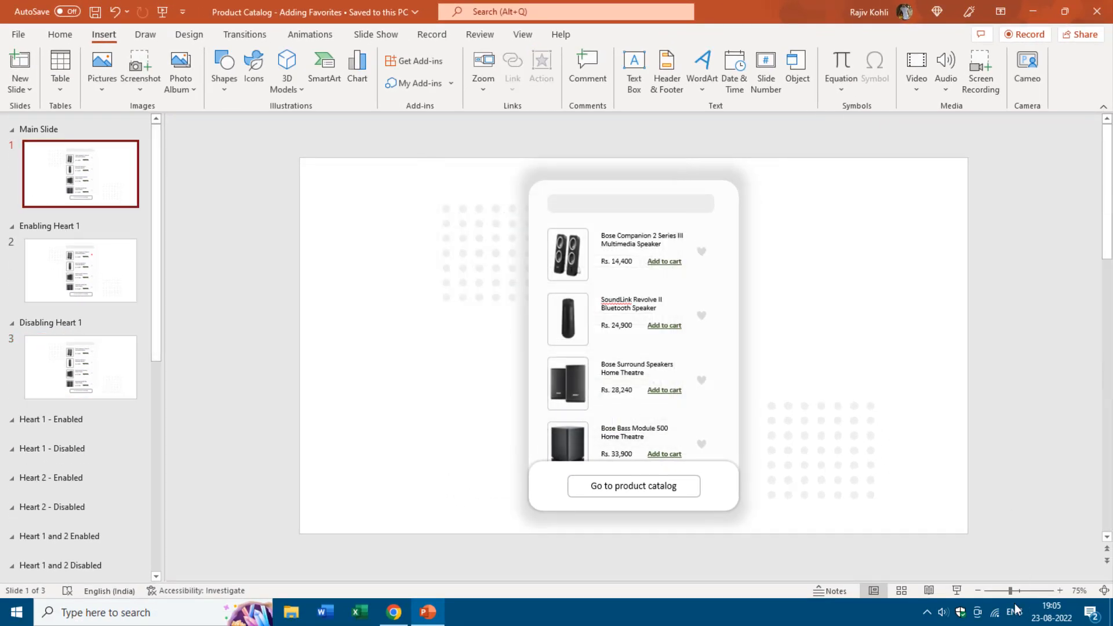
Test toggling the first product's heart in the slide show, and return to editing.
{"action": "left_click", "coordinate": [956, 591]}
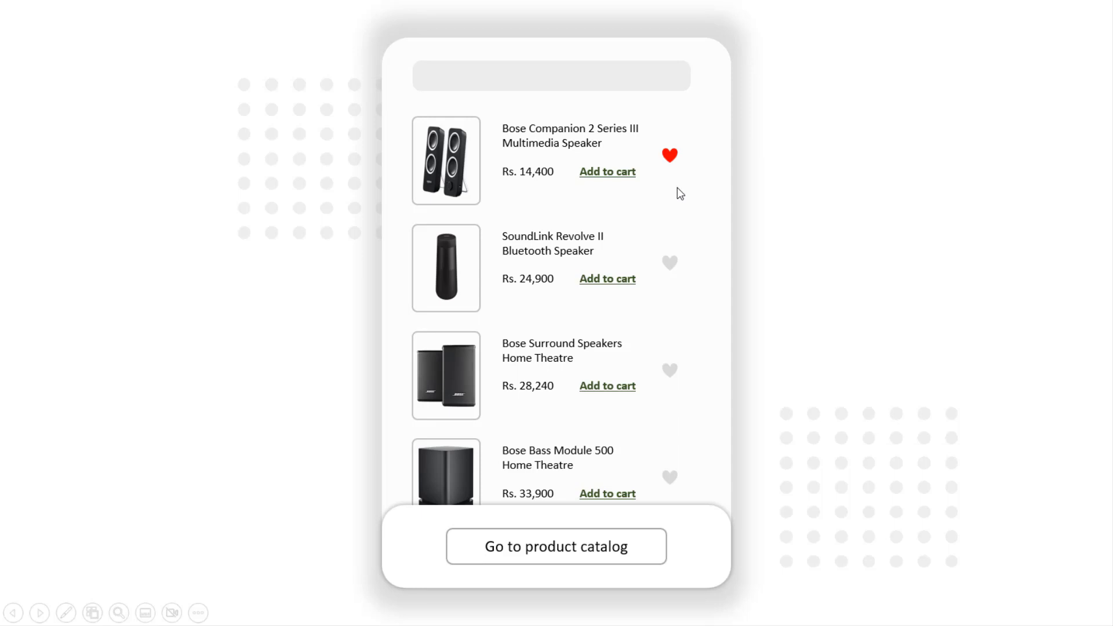
{"action": "left_click", "coordinate": [669, 158]}
{"action": "left_click", "coordinate": [672, 165]}
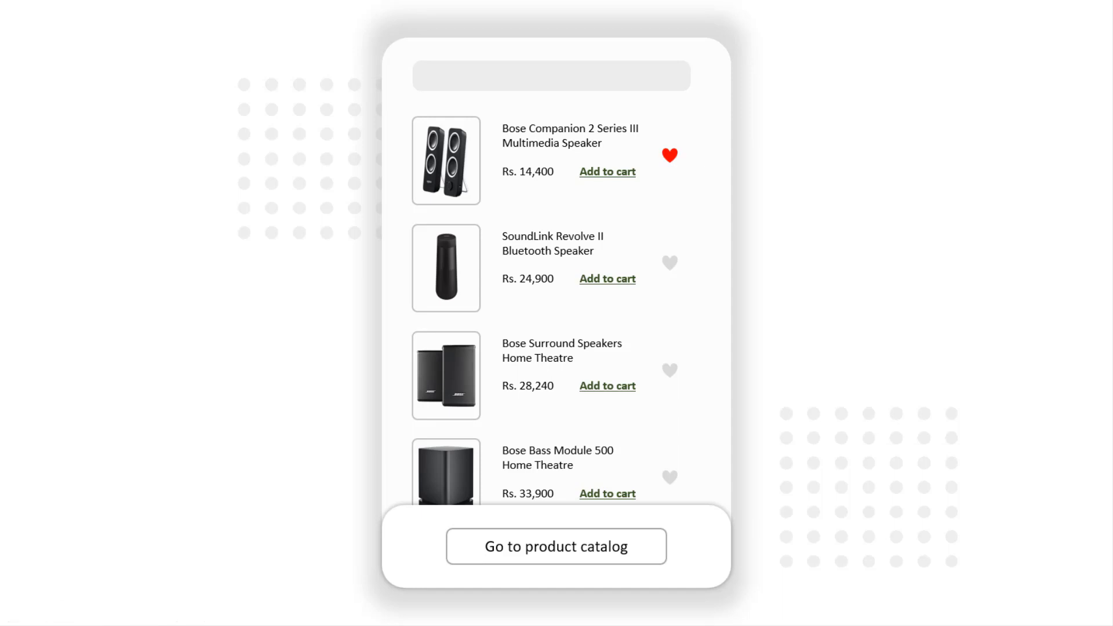
{"action": "key", "text": "Escape"}
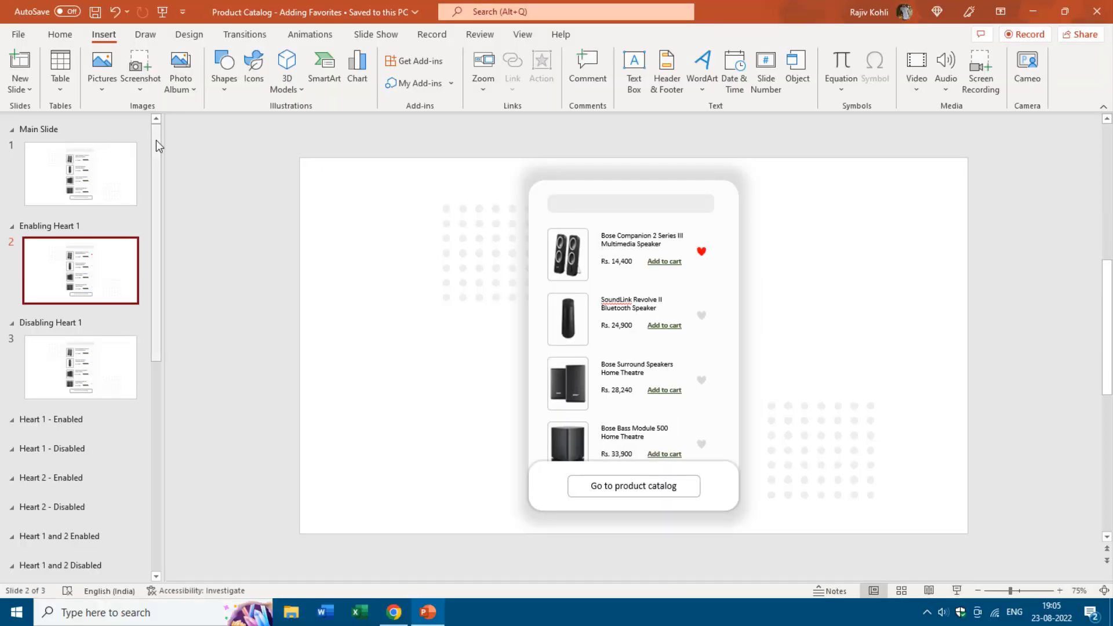
{"action": "left_click_drag", "start_coordinate": [156, 139], "coordinate": [149, 73]}
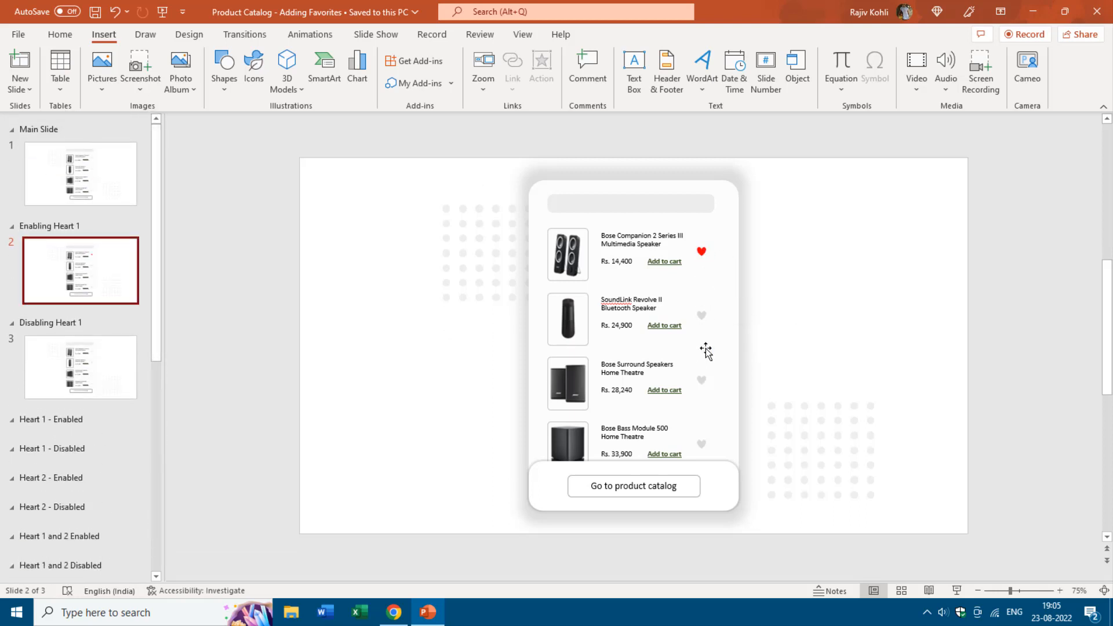
Close the Product Catalog - Adding Favorites presentation without saving its changes.
{"action": "left_click", "coordinate": [19, 34]}
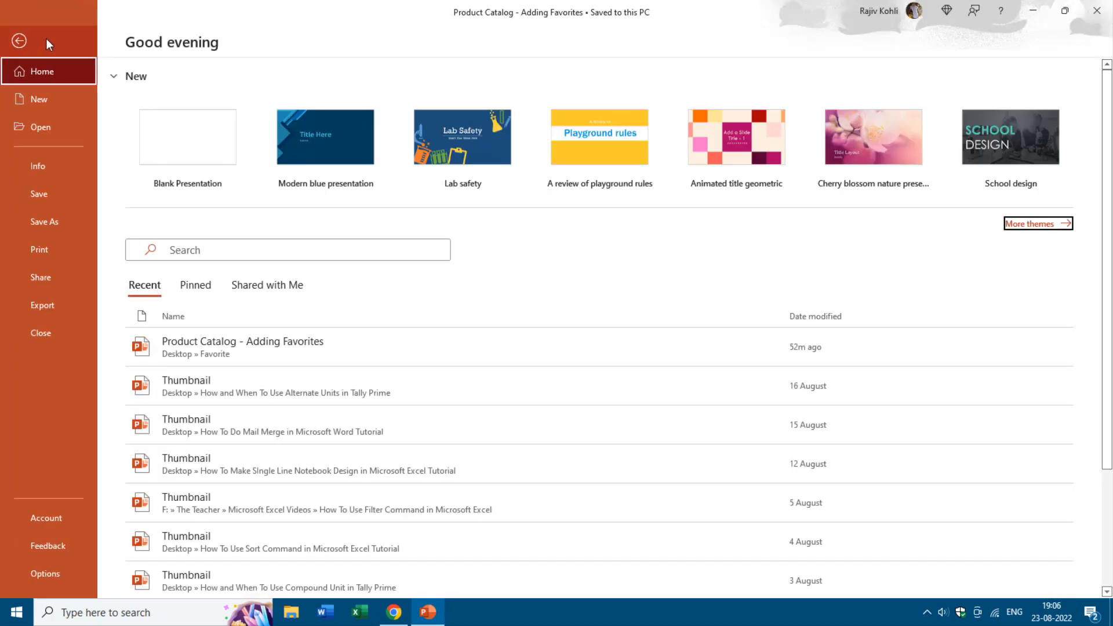
{"action": "left_click", "coordinate": [45, 333]}
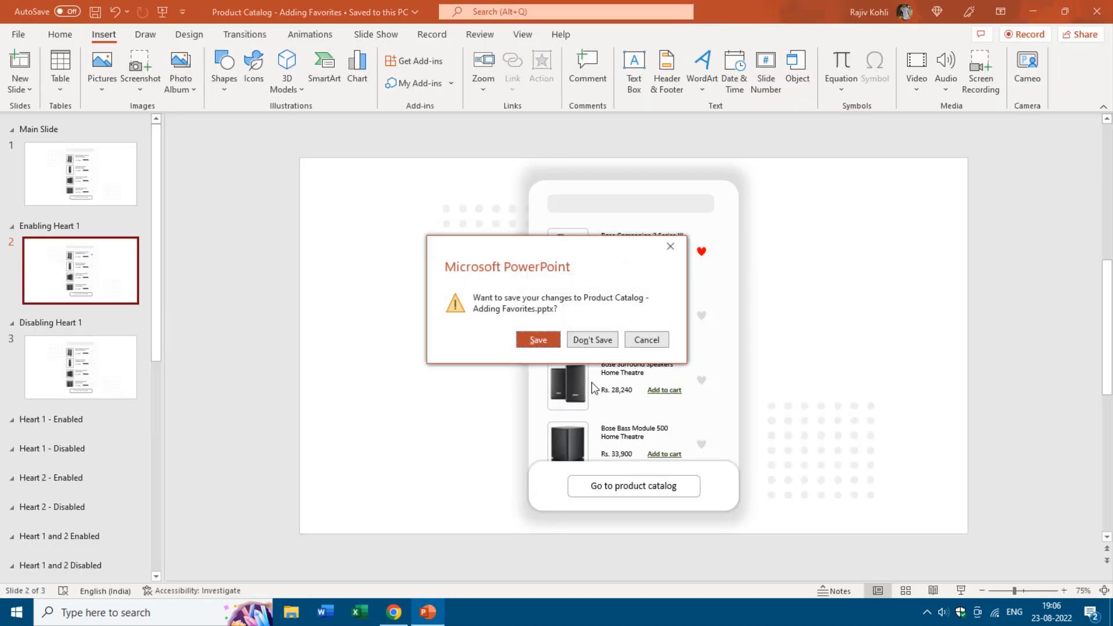
{"action": "left_click", "coordinate": [597, 346]}
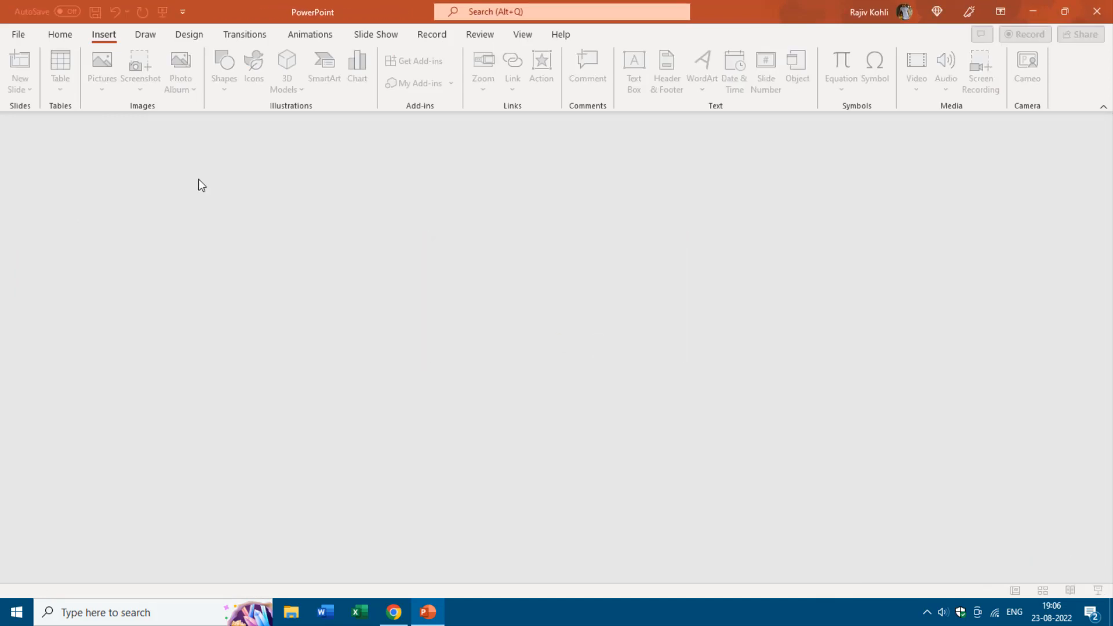
Reopen the recent presentation Product Catalog - Adding Favorites and display it in Normal view.
{"action": "left_click", "coordinate": [12, 35]}
{"action": "left_click", "coordinate": [54, 125]}
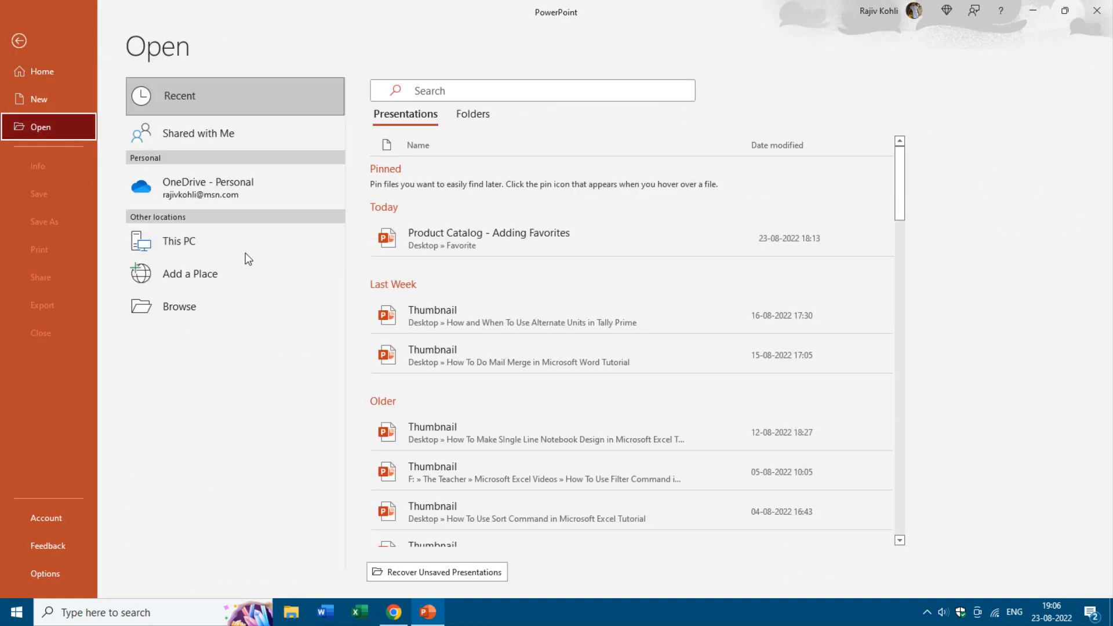
{"action": "left_click", "coordinate": [476, 242]}
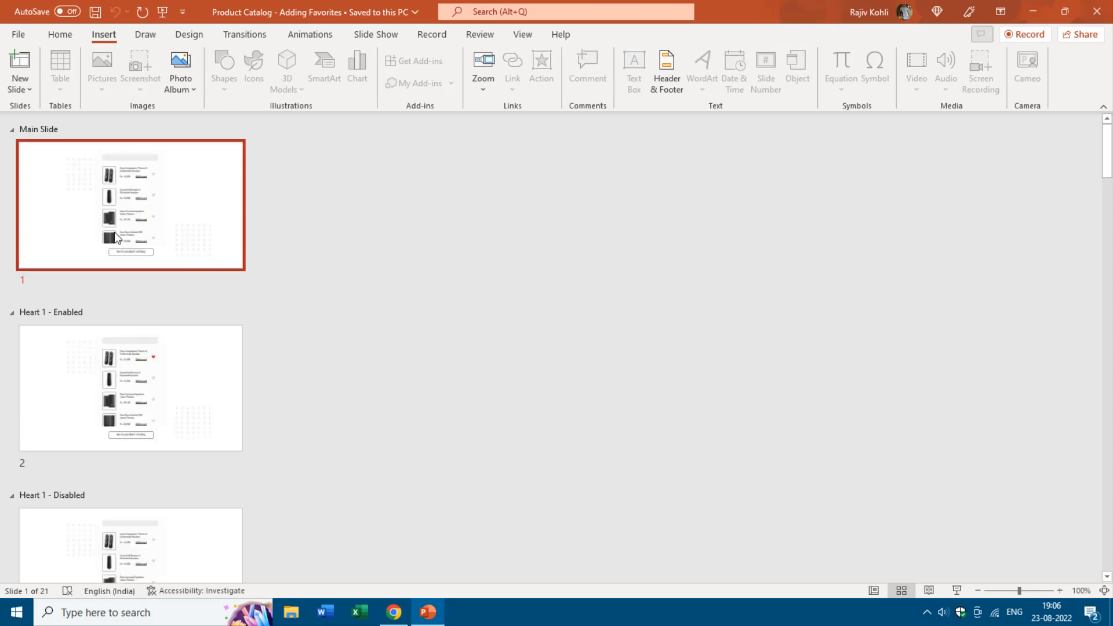
{"action": "left_click", "coordinate": [874, 591]}
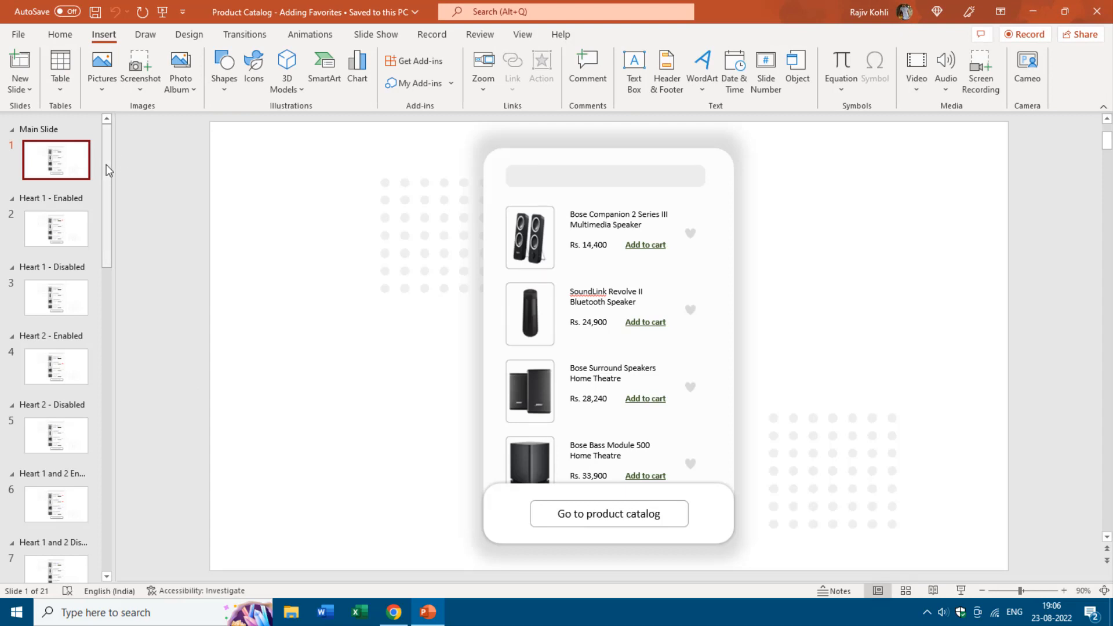
Examine the hearts on the enabled and disabled slides for Heart 1 and Heart 2, and on the slide with both enabled.
{"action": "left_click_drag", "start_coordinate": [106, 154], "coordinate": [110, 114]}
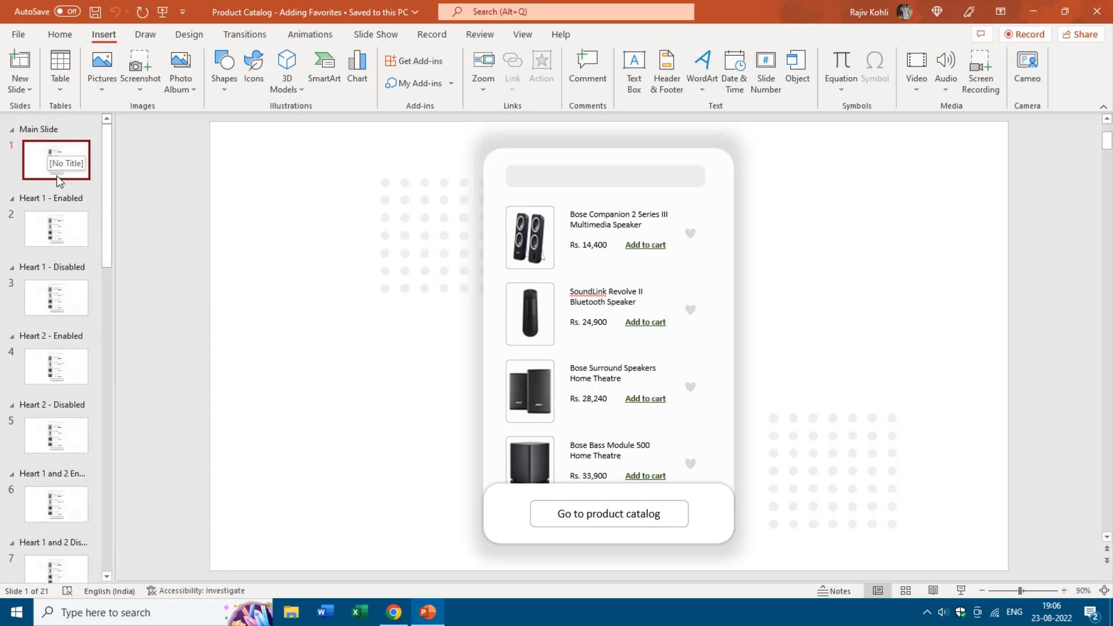
{"action": "left_click", "coordinate": [62, 232]}
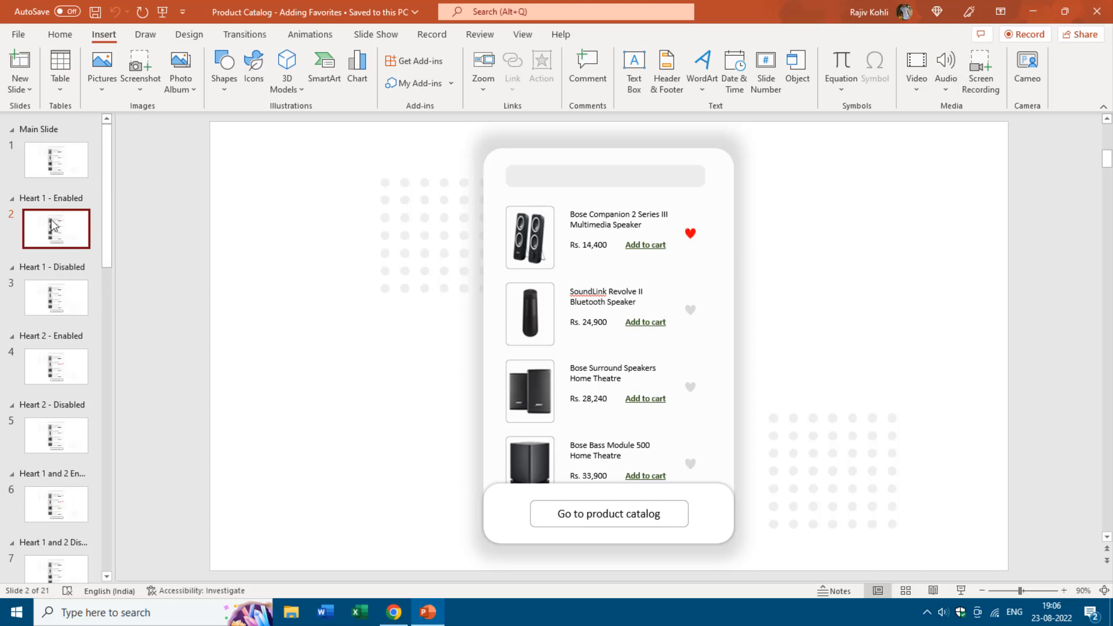
{"action": "left_click", "coordinate": [47, 303]}
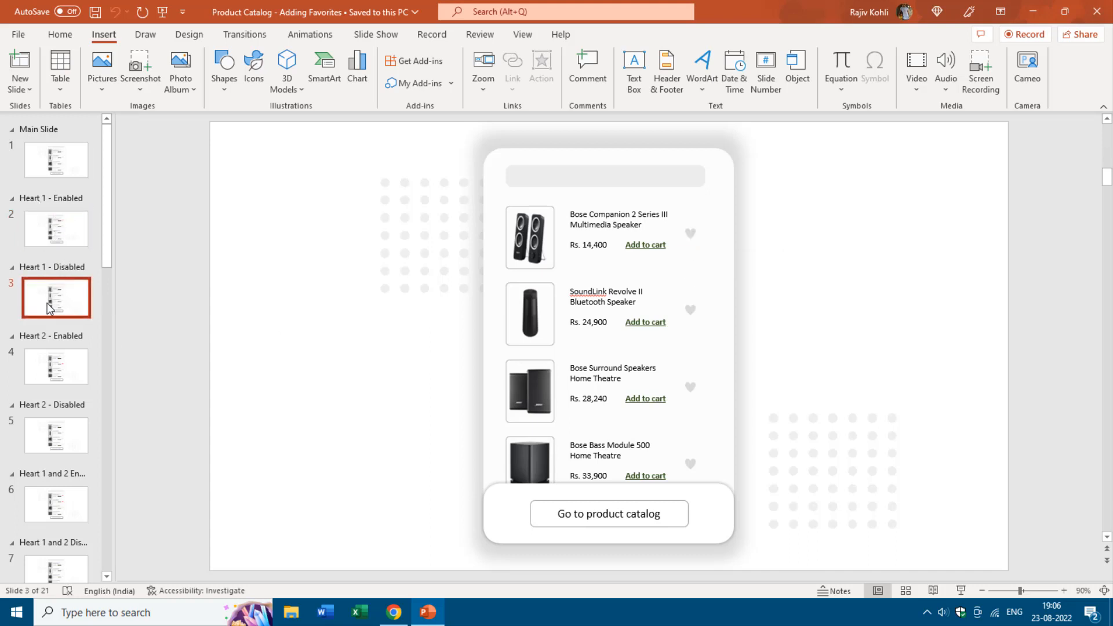
{"action": "left_click", "coordinate": [55, 378]}
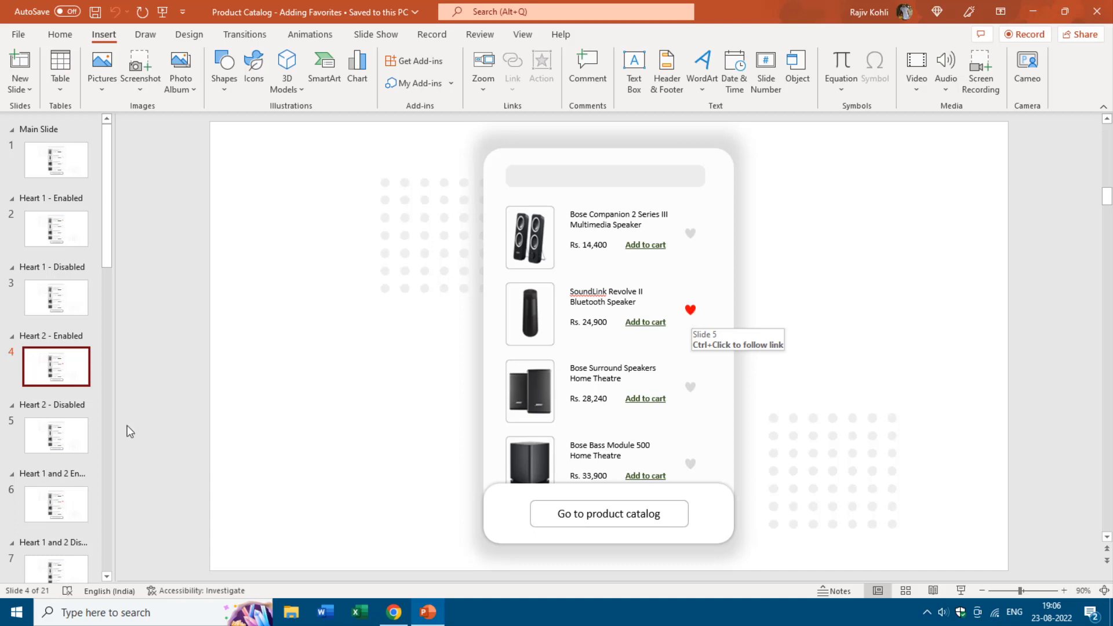
{"action": "left_click", "coordinate": [58, 441]}
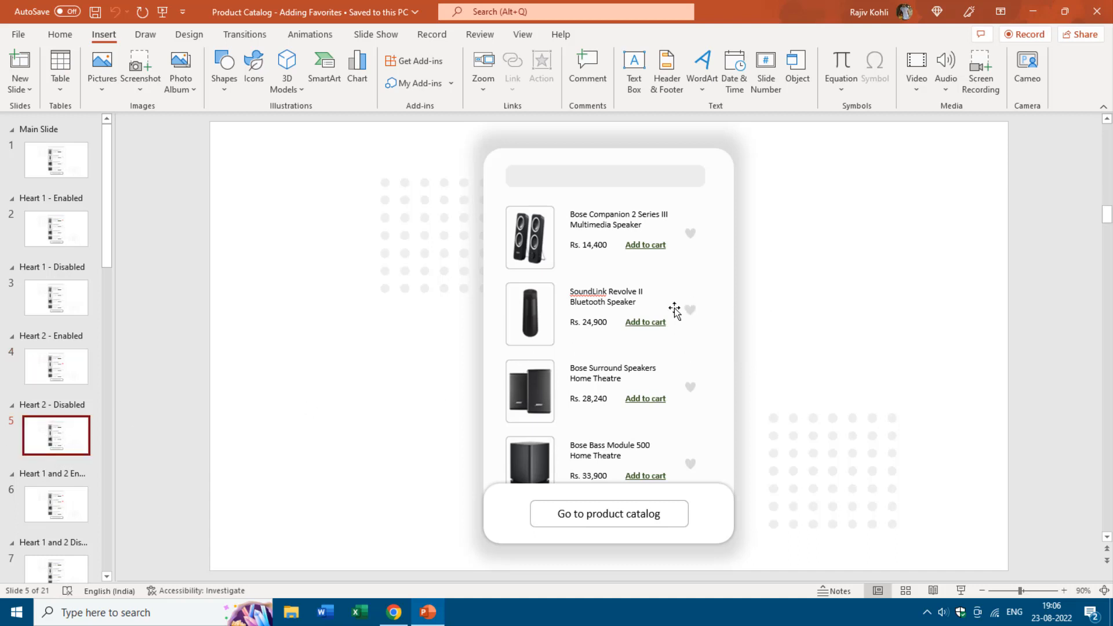
{"action": "scroll", "coordinate": [65, 376], "scroll_direction": "down", "scroll_amount": 2}
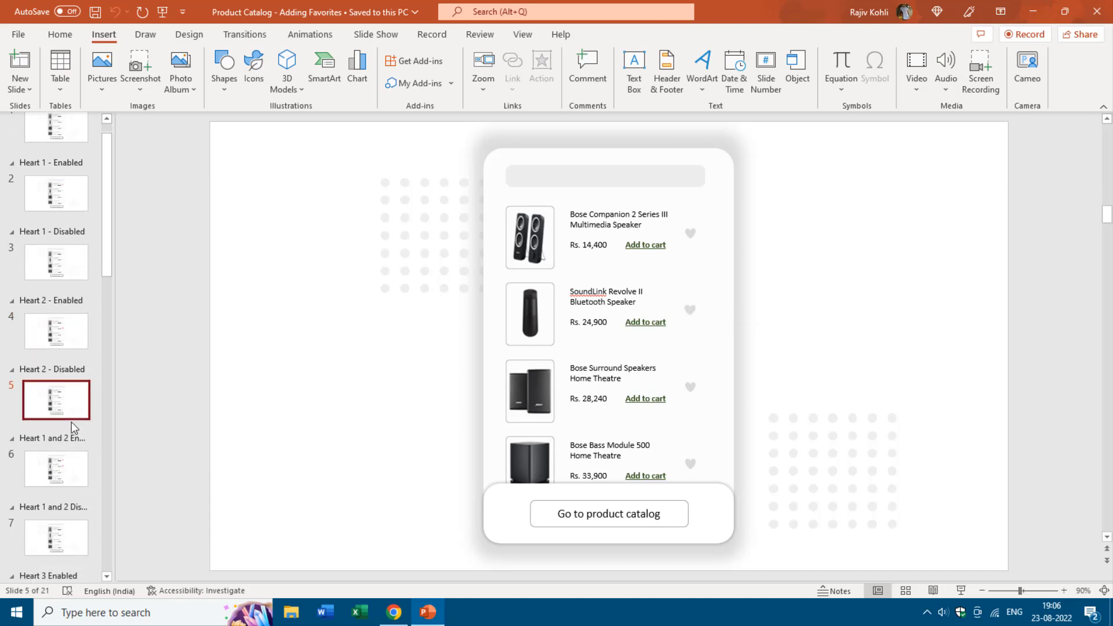
{"action": "left_click", "coordinate": [61, 462]}
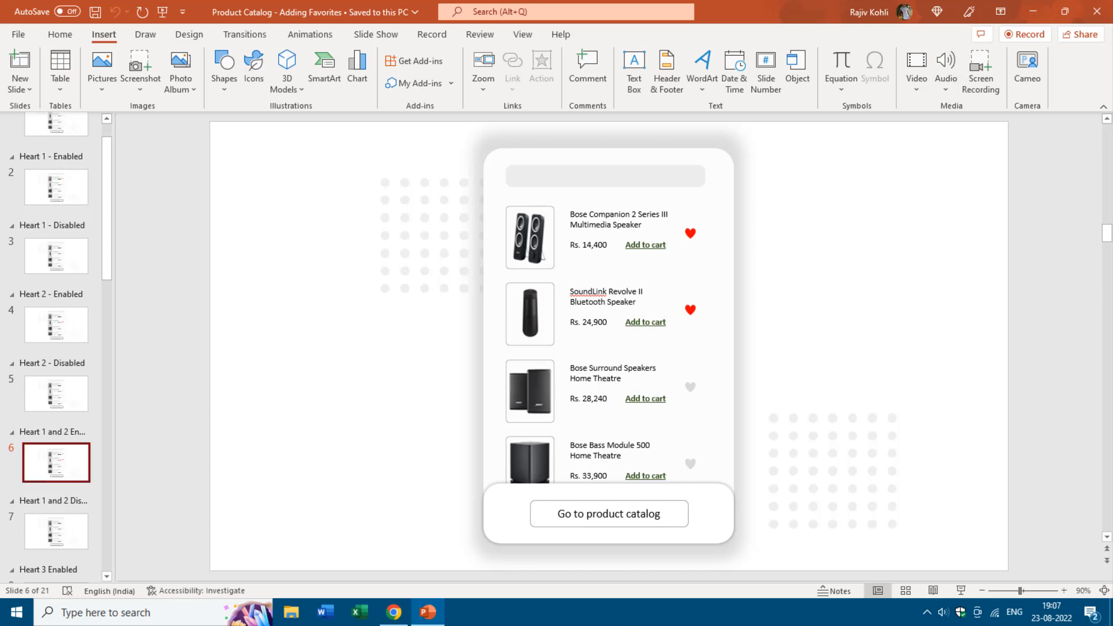
Inspect the on-click action settings of the first product's heart on the main slide without changing them.
{"action": "scroll", "coordinate": [72, 172], "scroll_direction": "up", "scroll_amount": 2}
{"action": "left_click", "coordinate": [73, 172]}
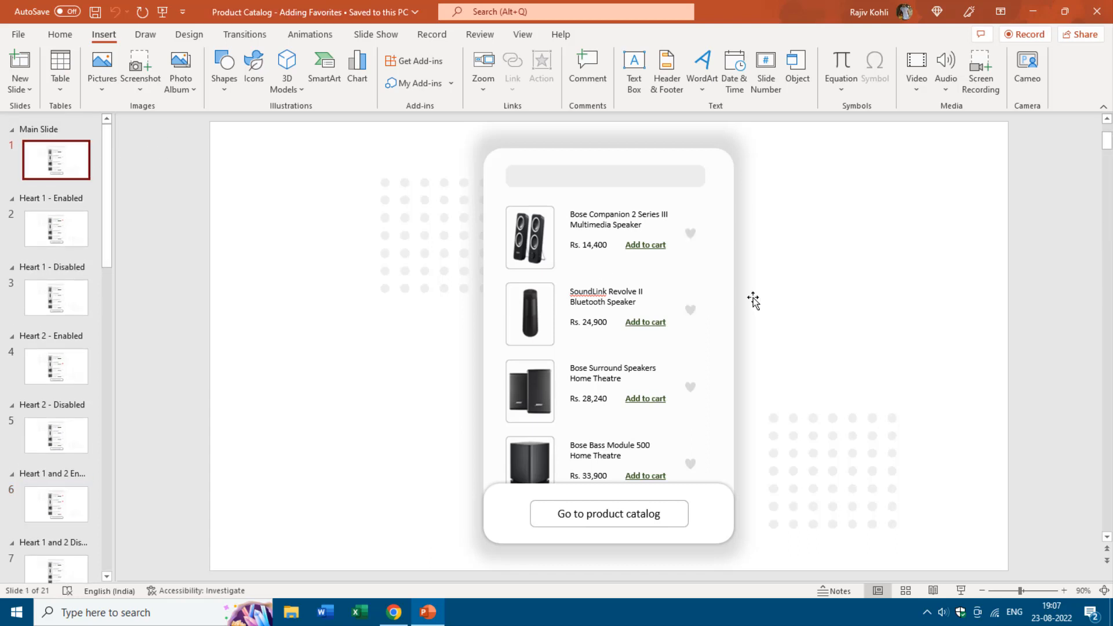
{"action": "left_click", "coordinate": [687, 235]}
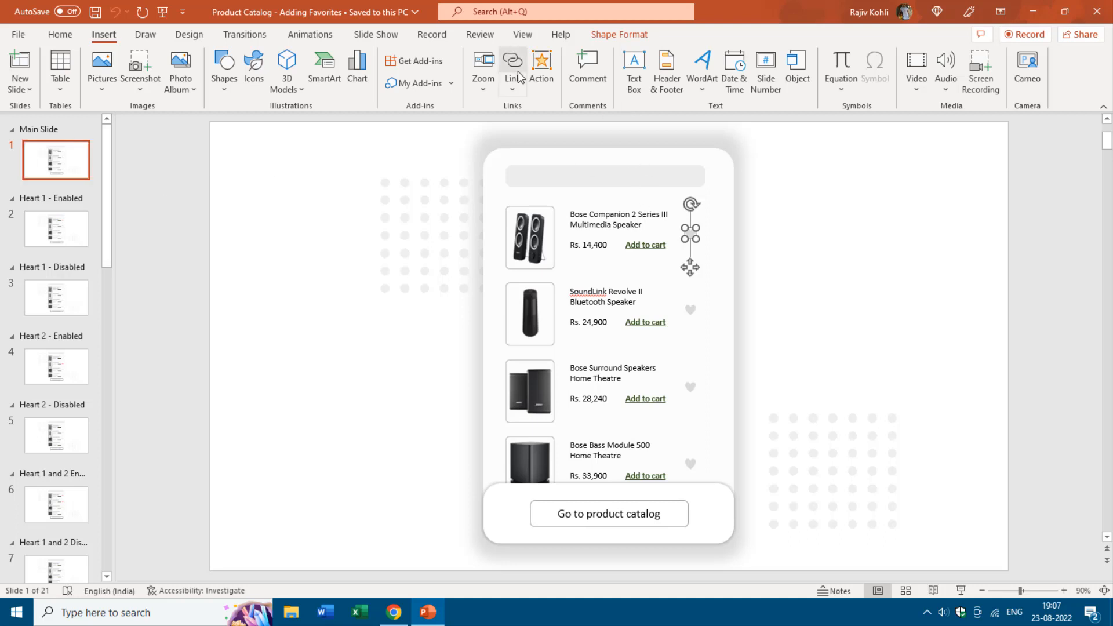
{"action": "left_click", "coordinate": [539, 78]}
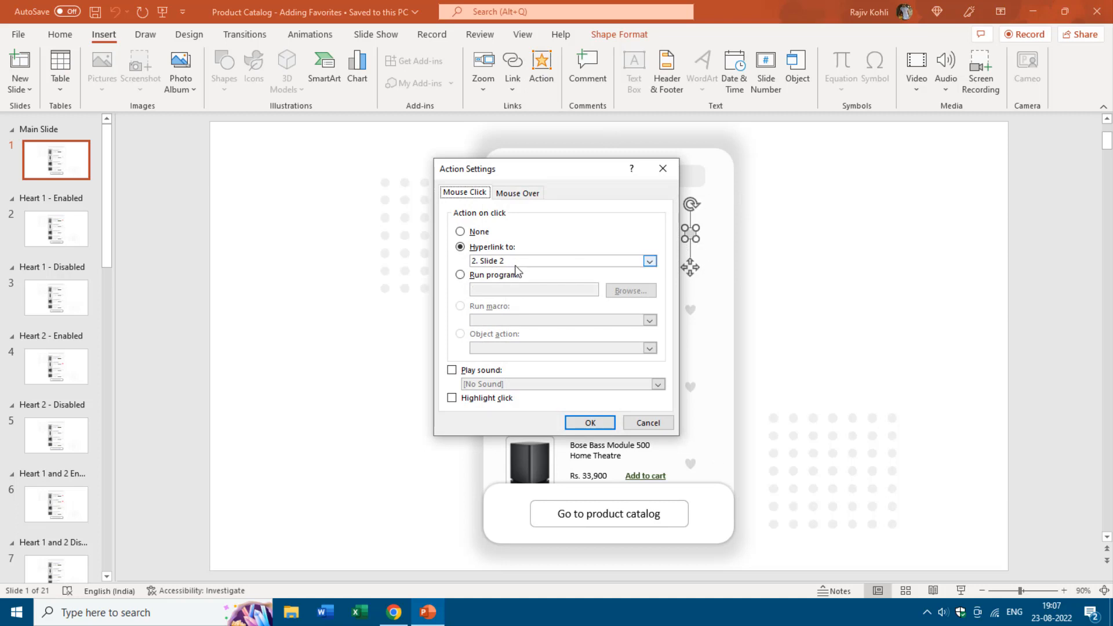
{"action": "key", "text": "Escape"}
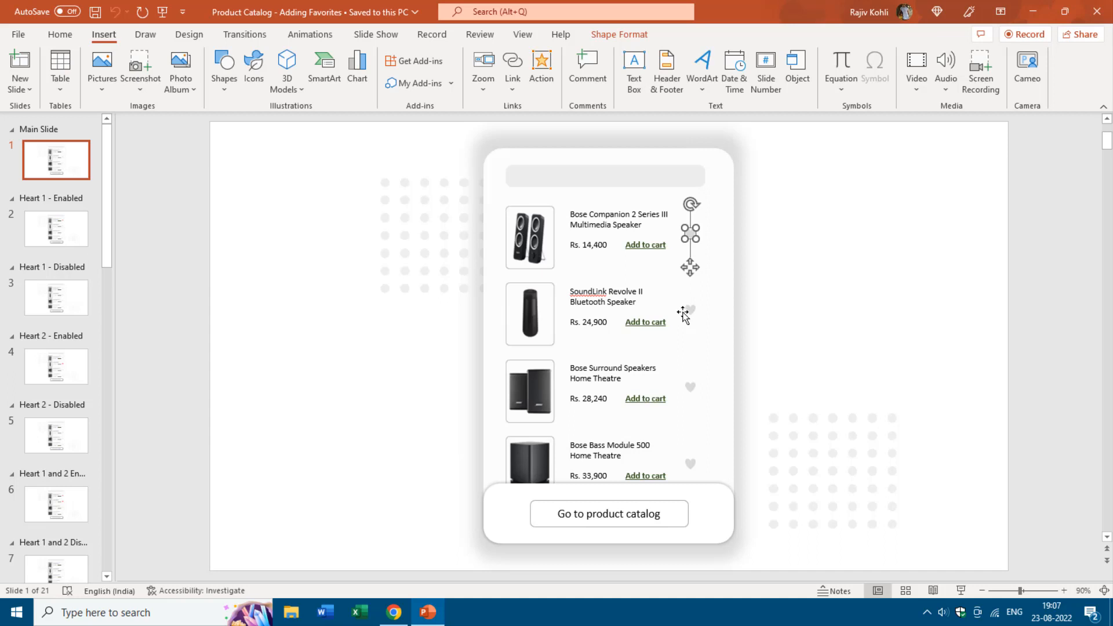
Test the fourth product's heart in the slide show, and examine that heart on the Heart 4 Disabled slide.
{"action": "left_click", "coordinate": [960, 590]}
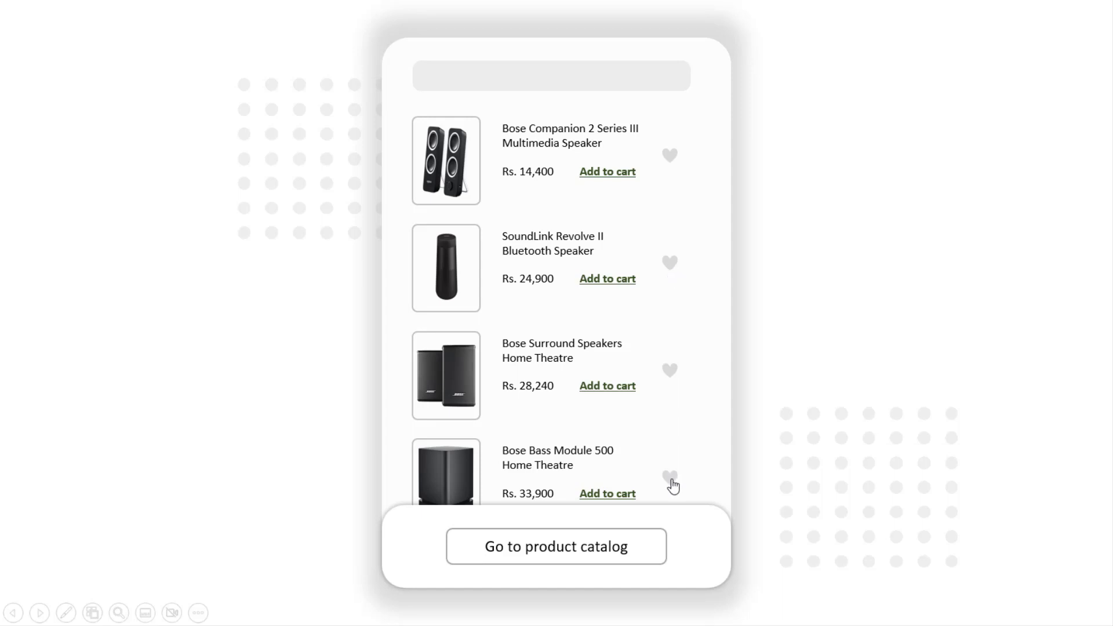
{"action": "left_click", "coordinate": [682, 503]}
{"action": "key", "text": "Escape"}
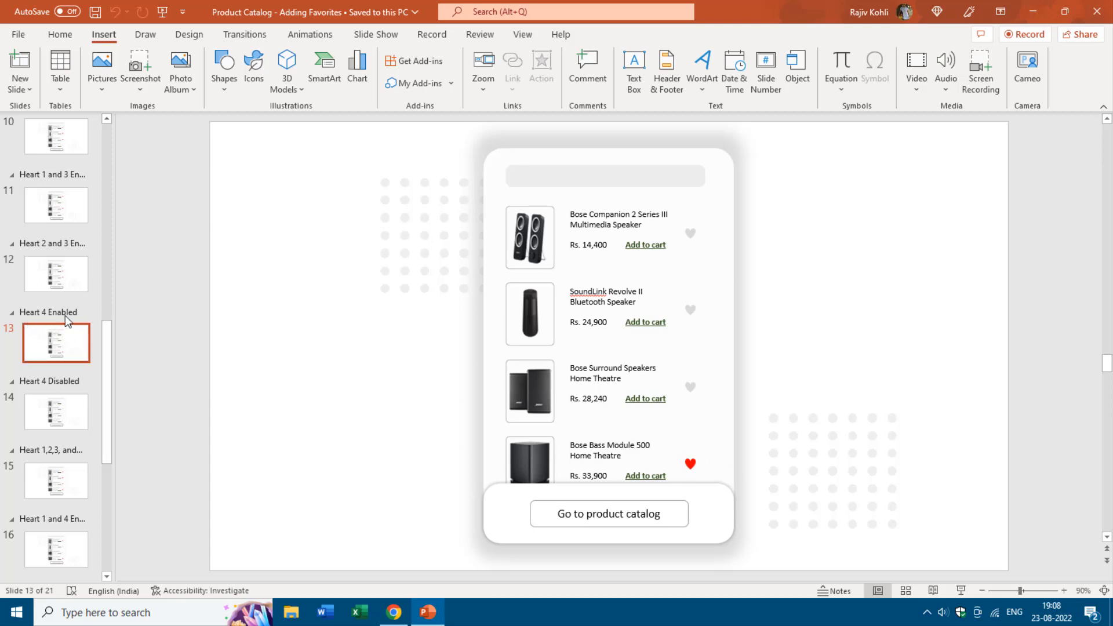
{"action": "left_click", "coordinate": [51, 410]}
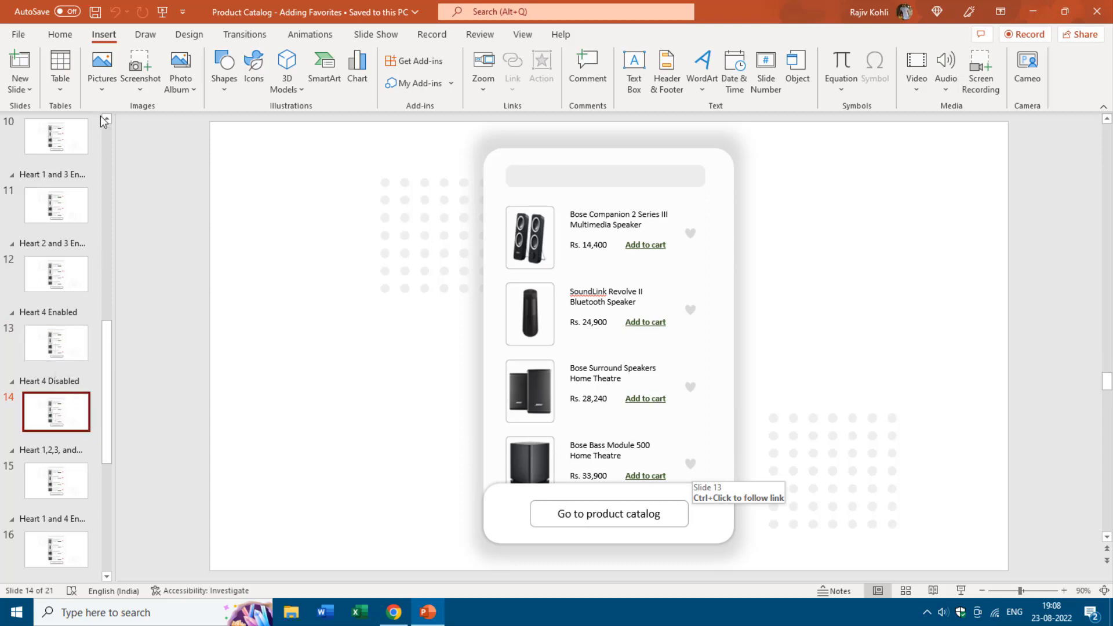
Test switching the fourth product's heart on and off in a slide show started from the main slide.
{"action": "scroll", "coordinate": [103, 132], "scroll_direction": "up", "scroll_amount": 10}
{"action": "left_click", "coordinate": [54, 162]}
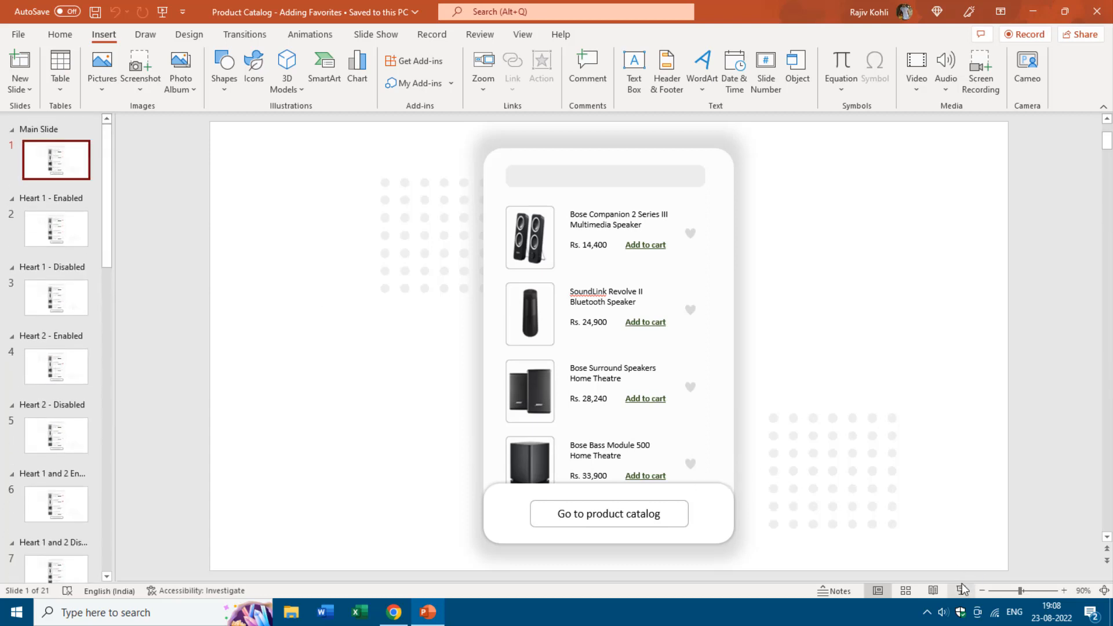
{"action": "left_click", "coordinate": [961, 591]}
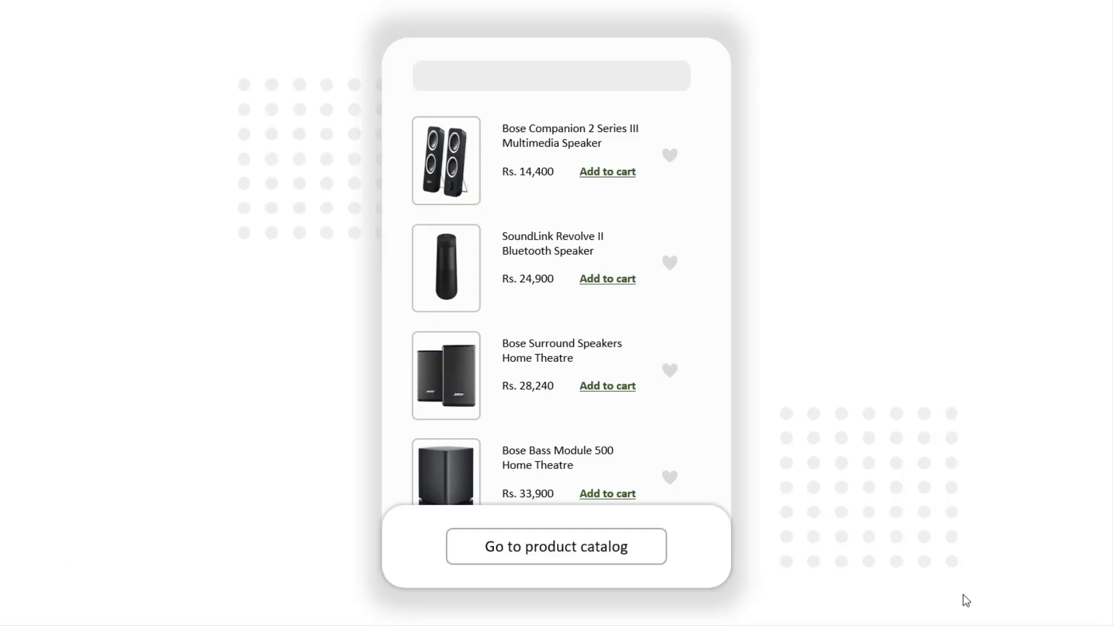
{"action": "left_click", "coordinate": [672, 481]}
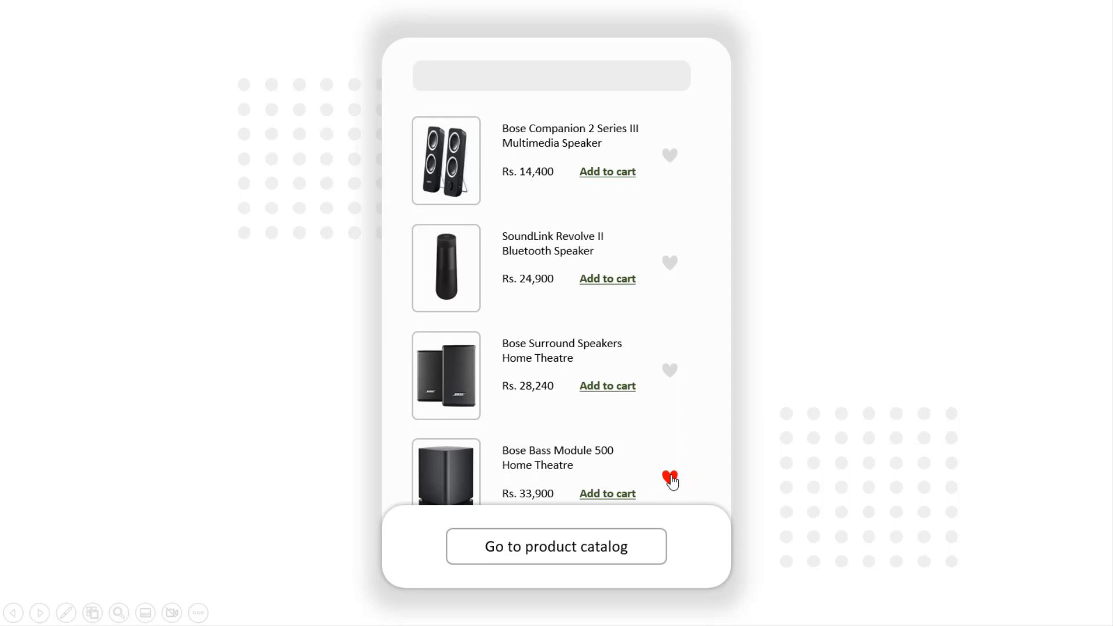
{"action": "left_click", "coordinate": [670, 478]}
{"action": "key", "text": "Escape"}
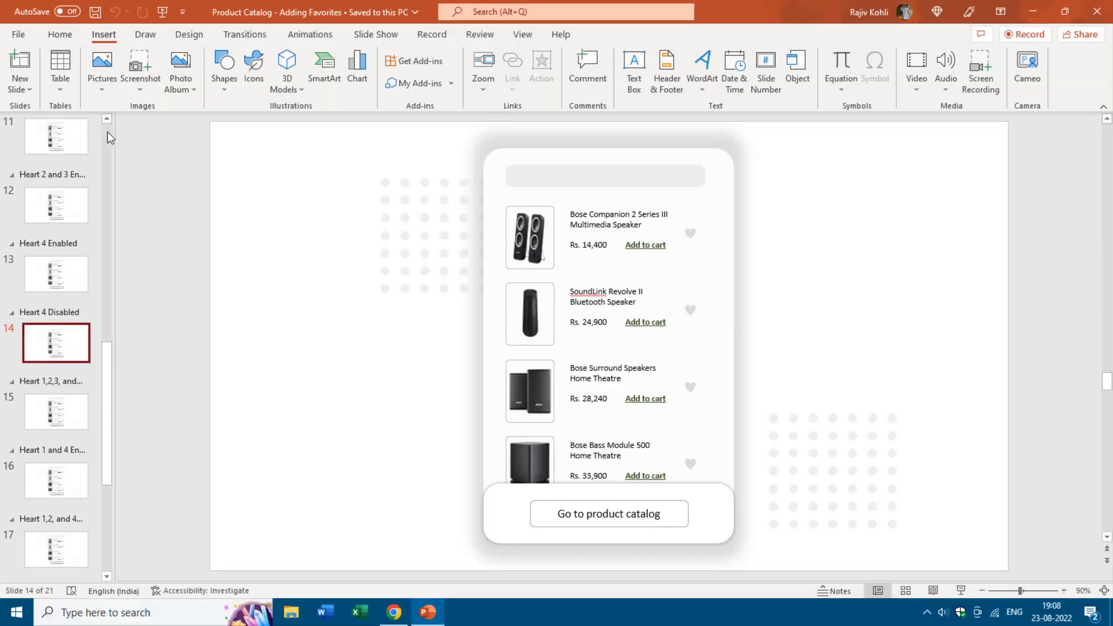
Check the on-click hyperlink target of the third product's heart on the Heart 3 Enabled slide.
{"action": "scroll", "coordinate": [107, 131], "scroll_direction": "up", "scroll_amount": 10}
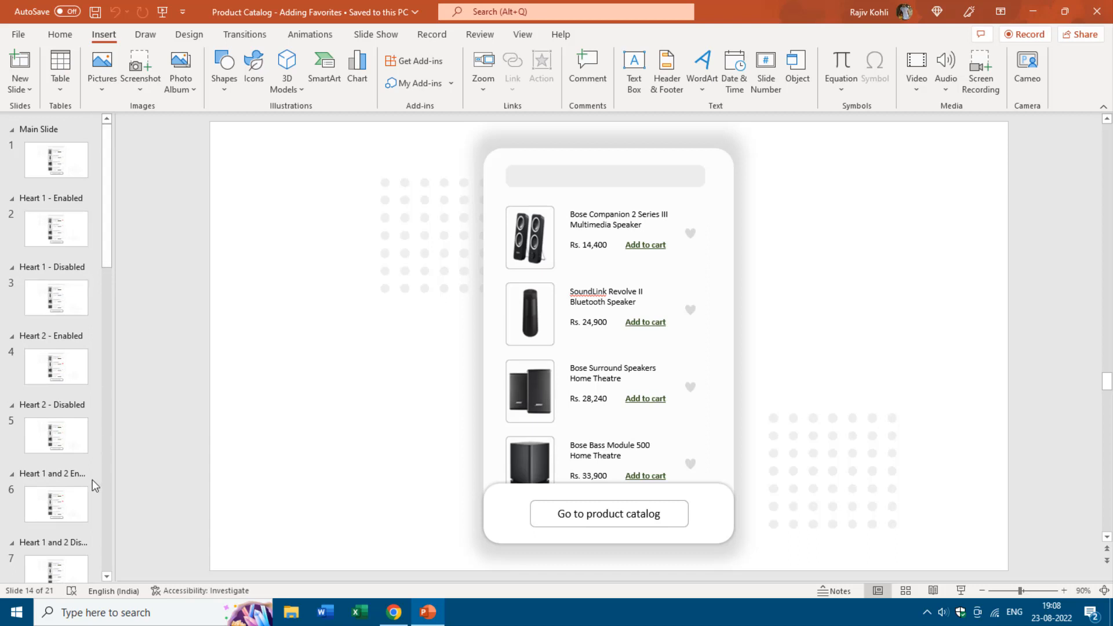
{"action": "scroll", "coordinate": [93, 480], "scroll_direction": "down", "scroll_amount": 3}
{"action": "left_click", "coordinate": [62, 472]}
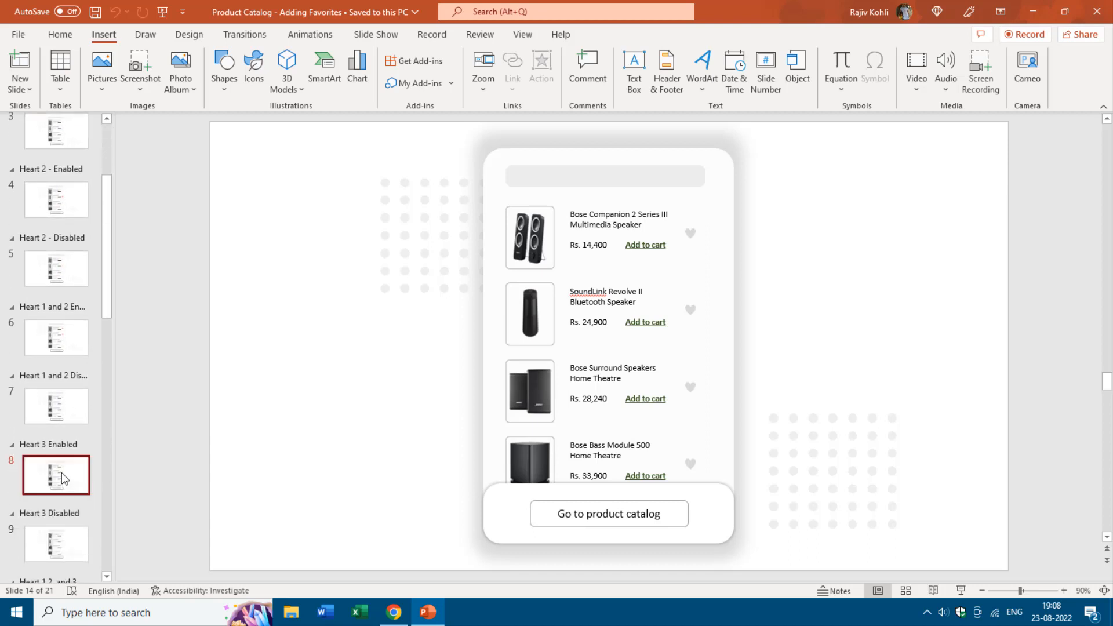
{"action": "left_click", "coordinate": [691, 387]}
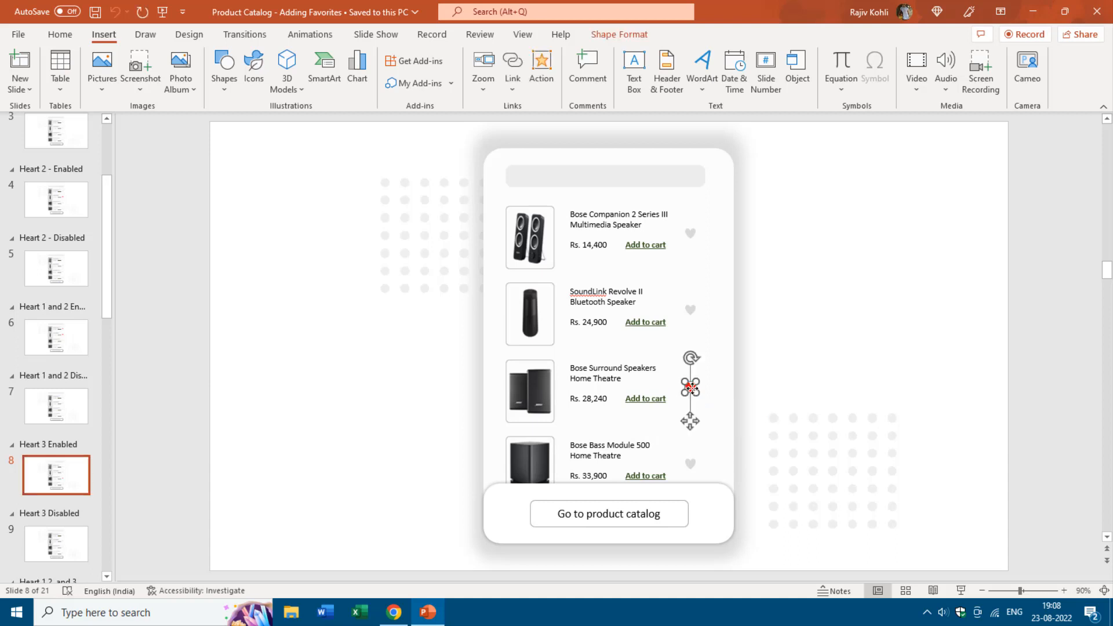
{"action": "left_click", "coordinate": [542, 67]}
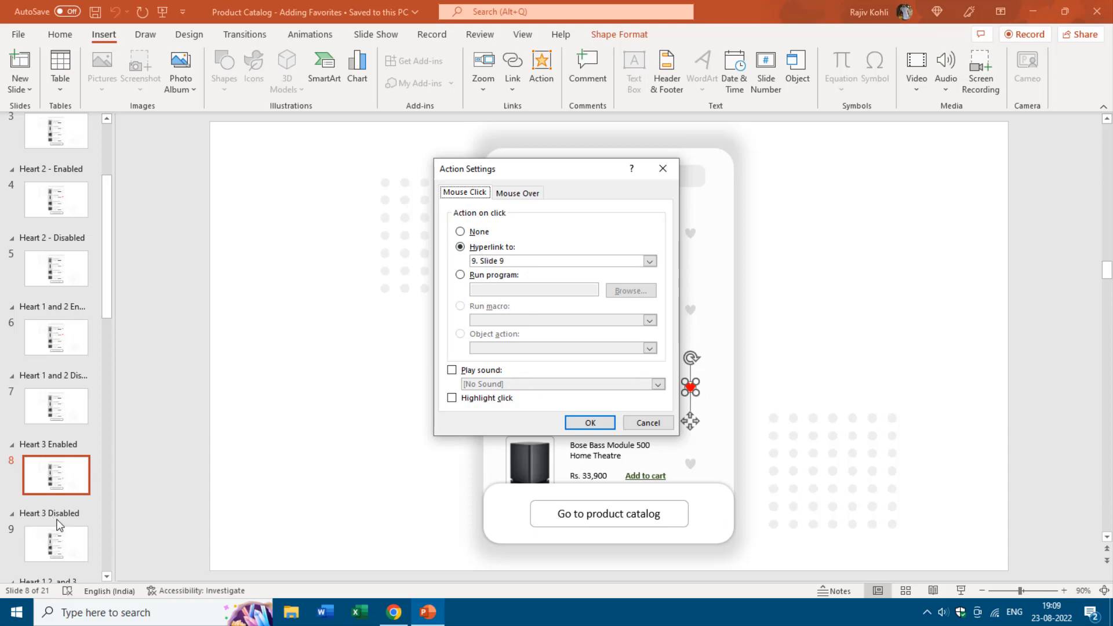
{"action": "left_click", "coordinate": [590, 423]}
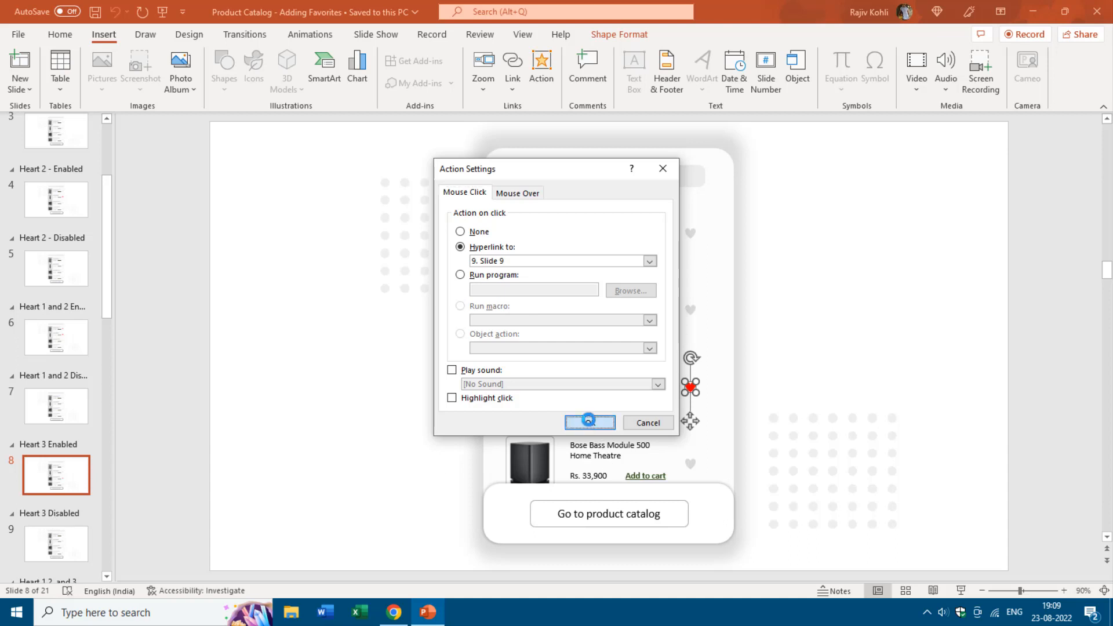
Open the Heart 3 Disabled slide and widen the slide thumbnail area to show the full section names.
{"action": "left_click", "coordinate": [52, 544]}
{"action": "scroll", "coordinate": [114, 326], "scroll_direction": "down", "scroll_amount": 7}
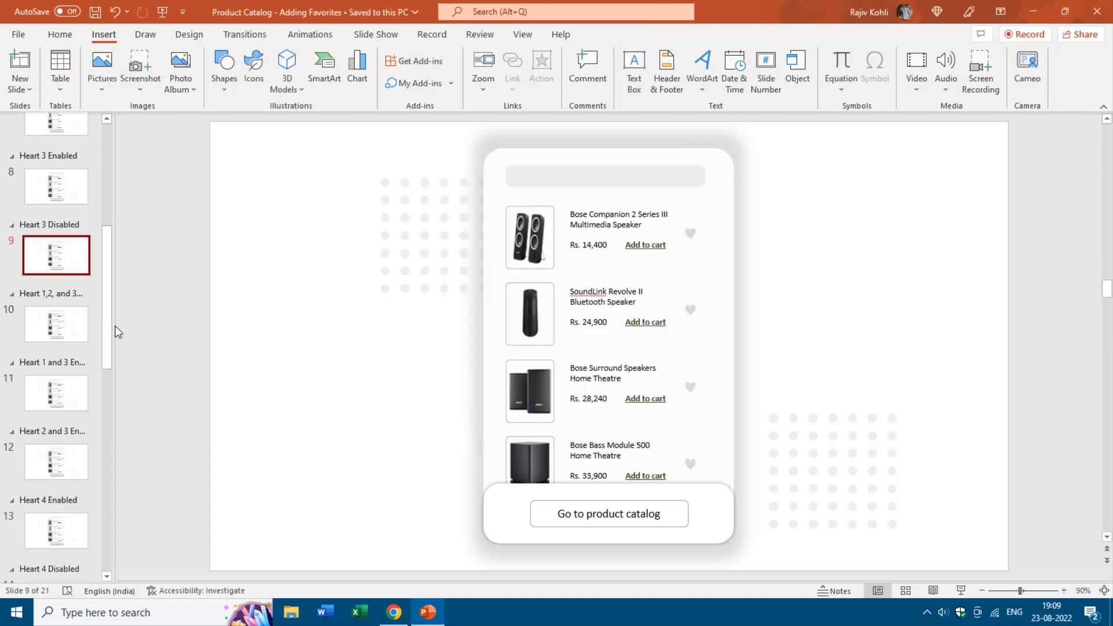
{"action": "left_click_drag", "start_coordinate": [114, 306], "coordinate": [197, 278]}
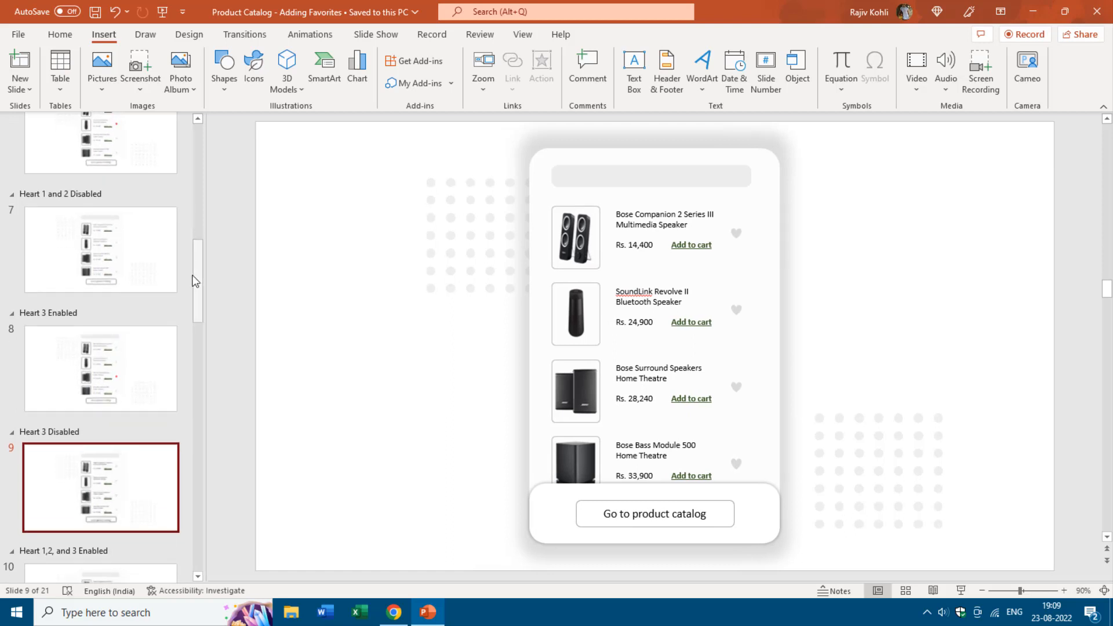
Review the heart states on the consecutive slides from Heart 1 and 2 Disabled through Heart 1 and 3 Enabled.
{"action": "left_click", "coordinate": [110, 262]}
{"action": "left_click", "coordinate": [96, 372]}
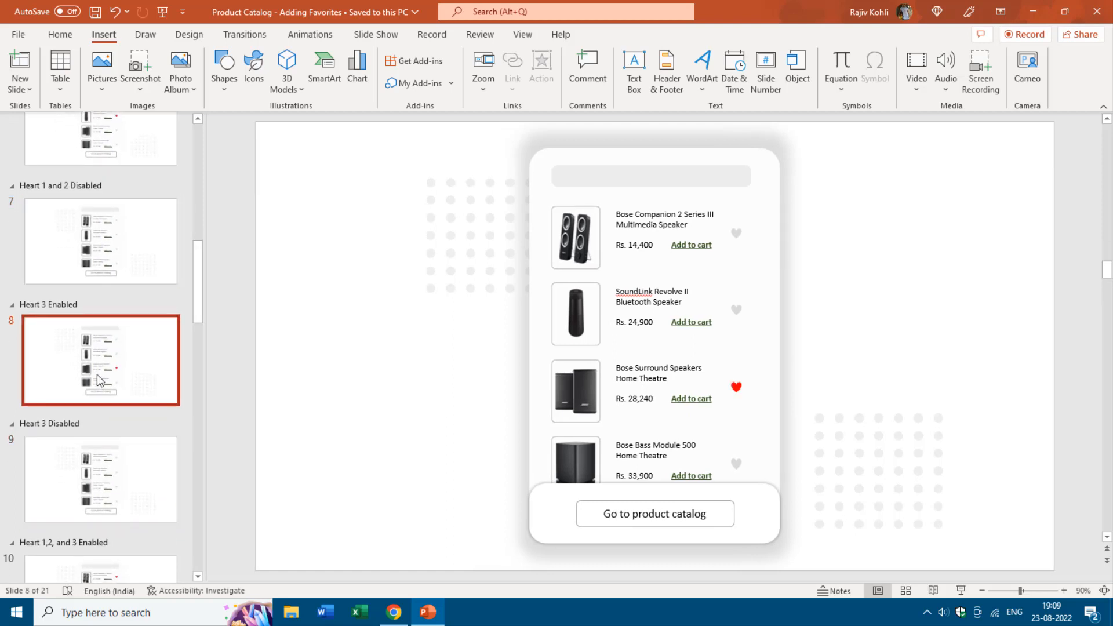
{"action": "left_click", "coordinate": [100, 496]}
{"action": "scroll", "coordinate": [108, 532], "scroll_direction": "down", "scroll_amount": 3}
{"action": "left_click", "coordinate": [114, 461]}
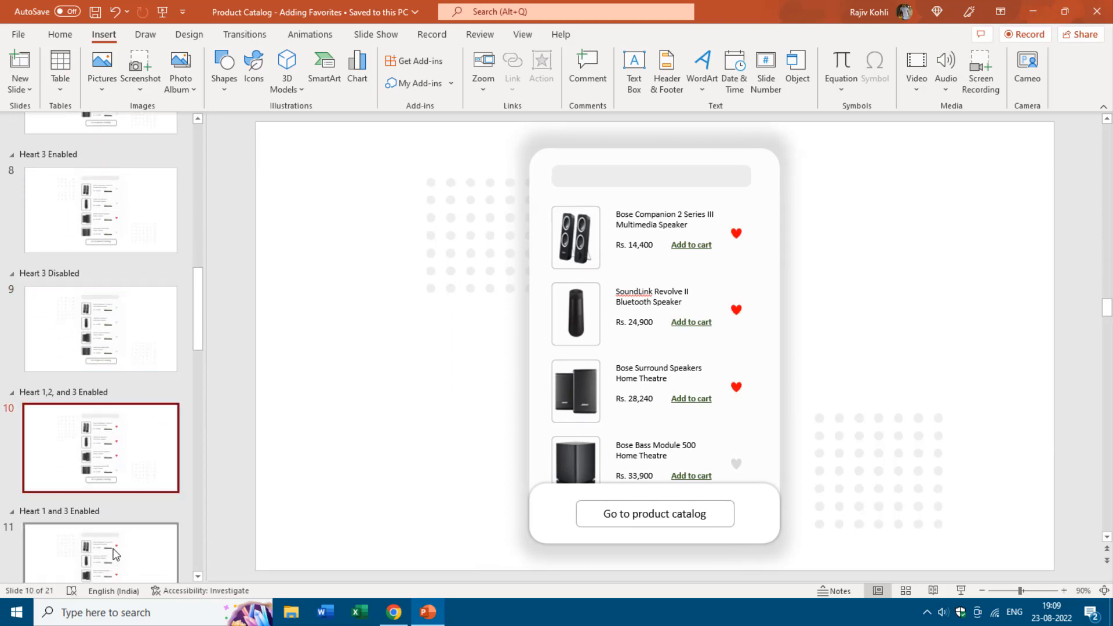
{"action": "left_click", "coordinate": [114, 550]}
Run the slide show from the Heart 1 and 3 Enabled slide and test the Go to product catalog button.
{"action": "left_click", "coordinate": [962, 590]}
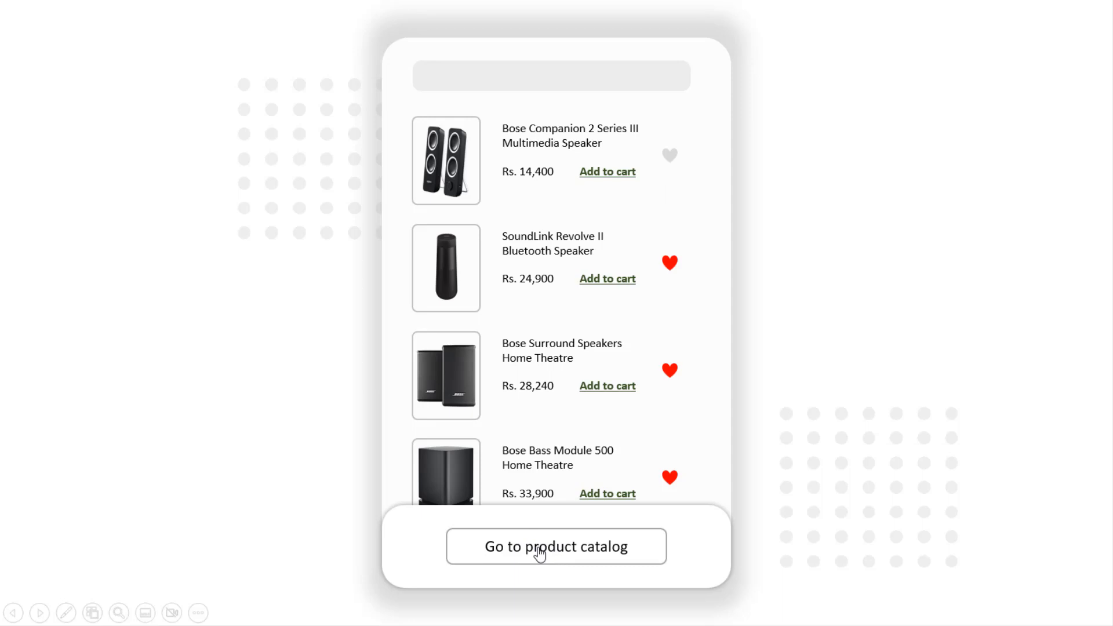
{"action": "left_click", "coordinate": [539, 554]}
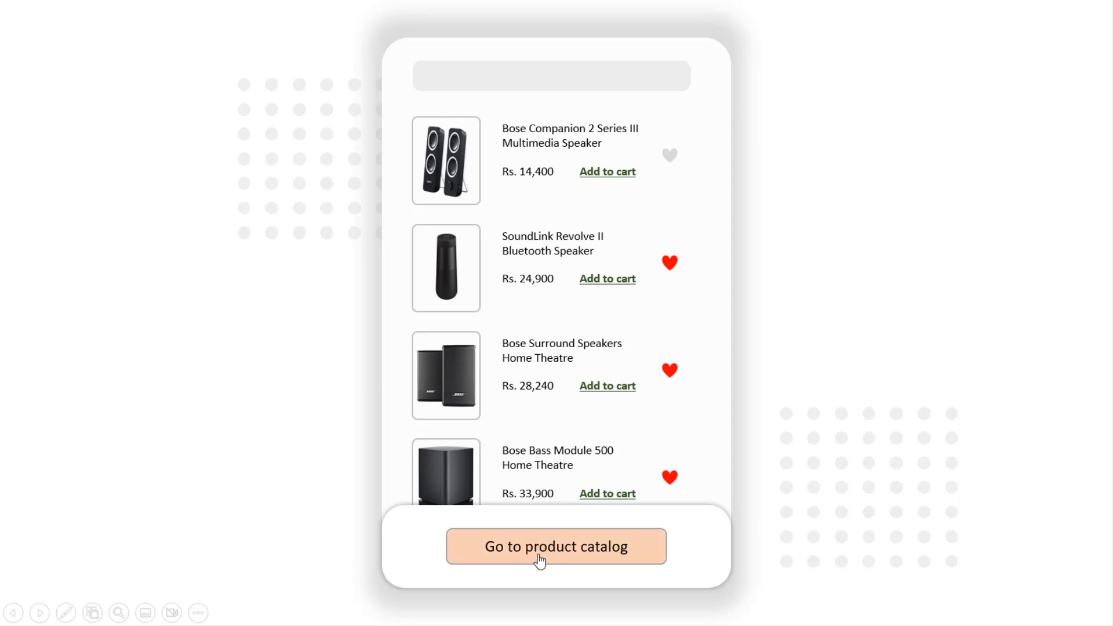
{"action": "key", "text": "Escape"}
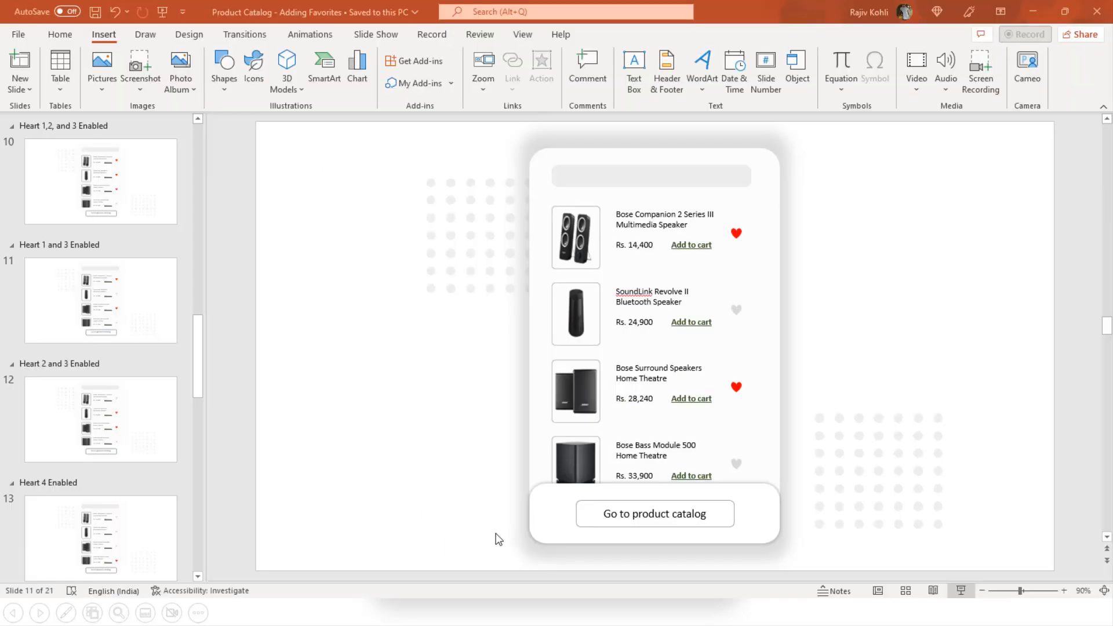
Select the Go to product catalog button on the main slide and examine its animation and the effects that can be added.
{"action": "scroll", "coordinate": [201, 145], "scroll_direction": "up", "scroll_amount": 15}
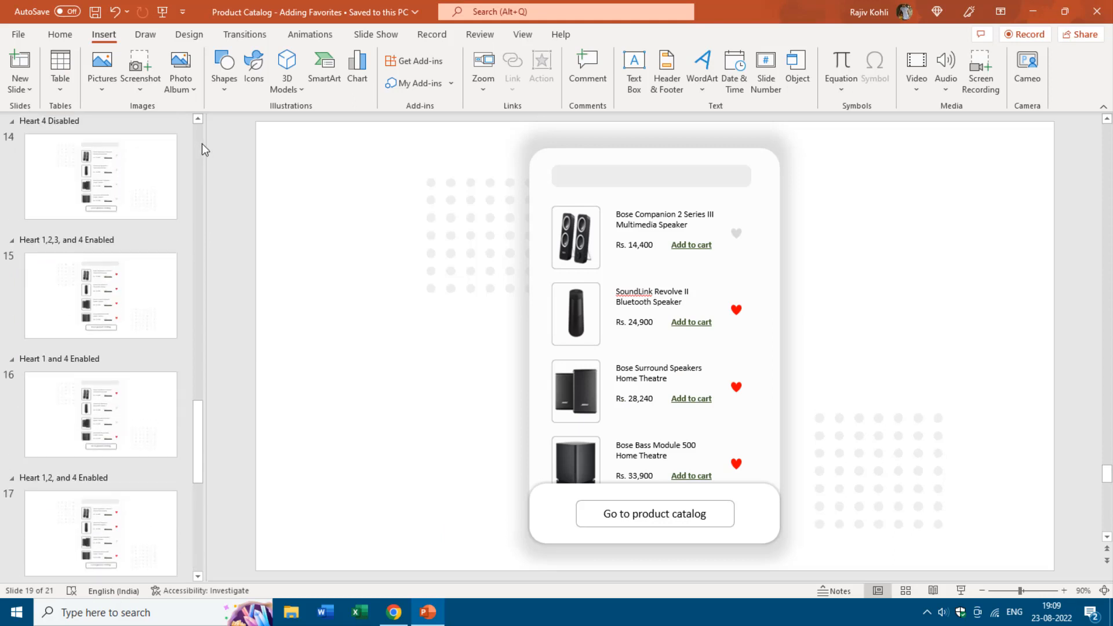
{"action": "left_click", "coordinate": [109, 181]}
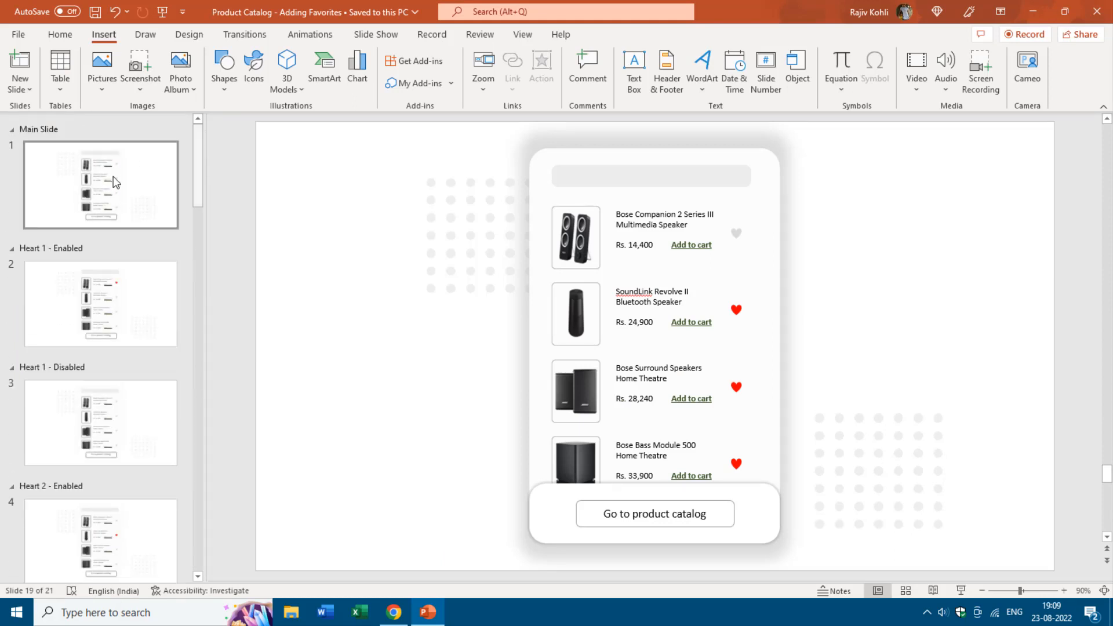
{"action": "left_click", "coordinate": [670, 505]}
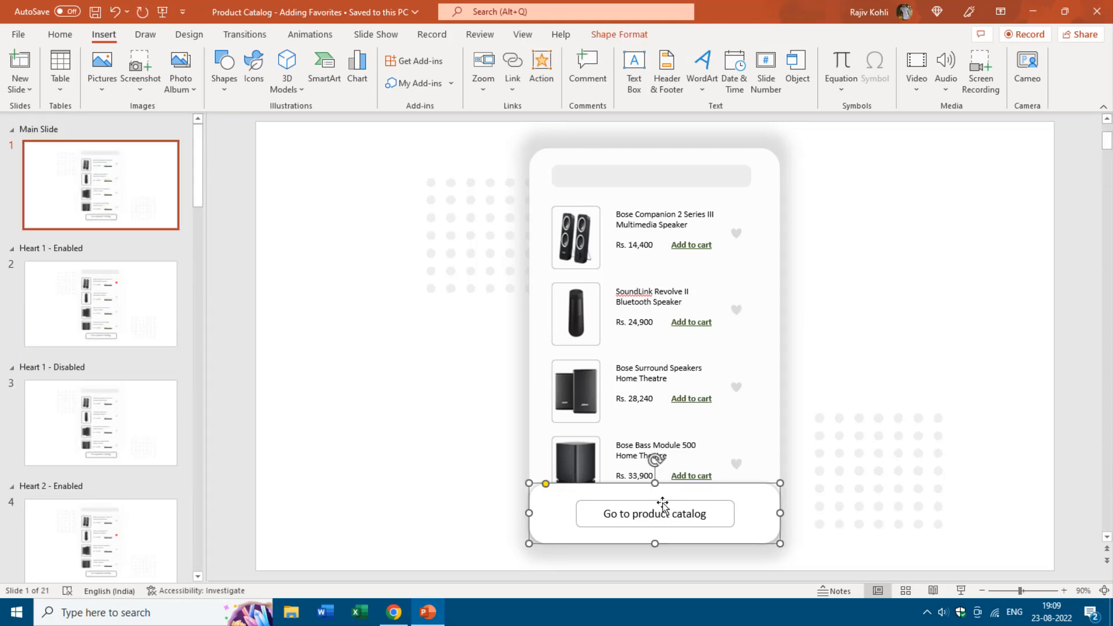
{"action": "left_click", "coordinate": [594, 502]}
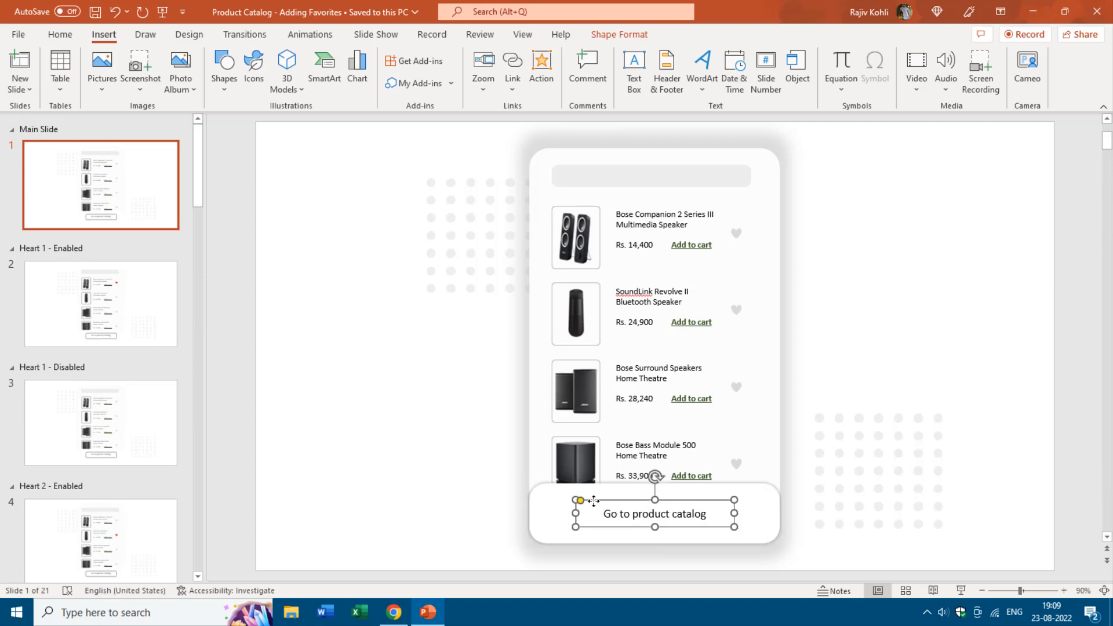
{"action": "left_click", "coordinate": [312, 35]}
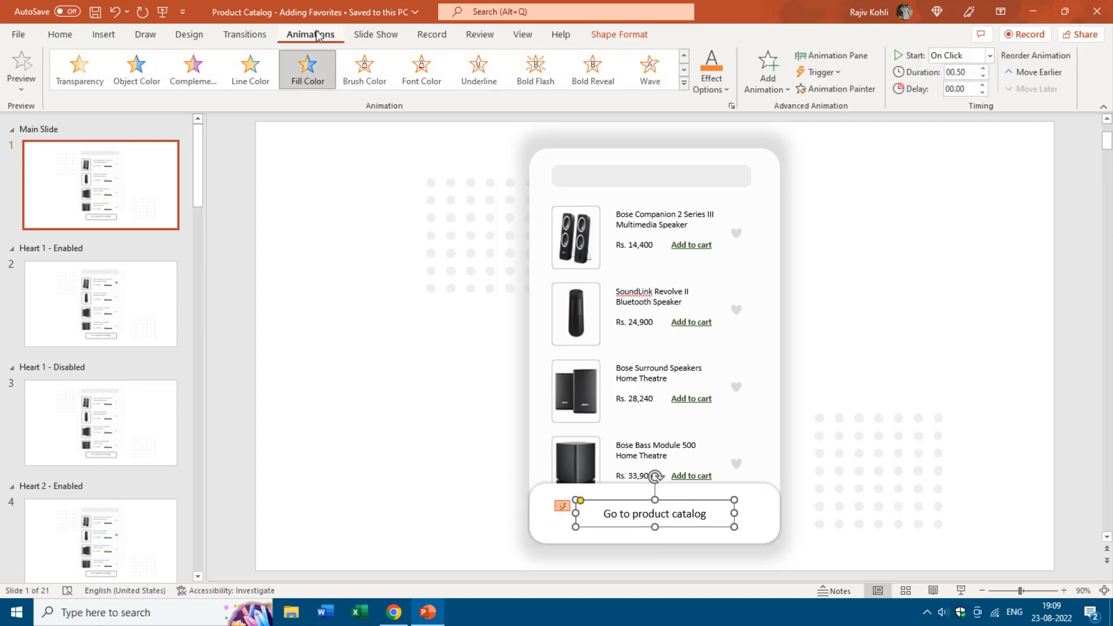
{"action": "left_click", "coordinate": [767, 72]}
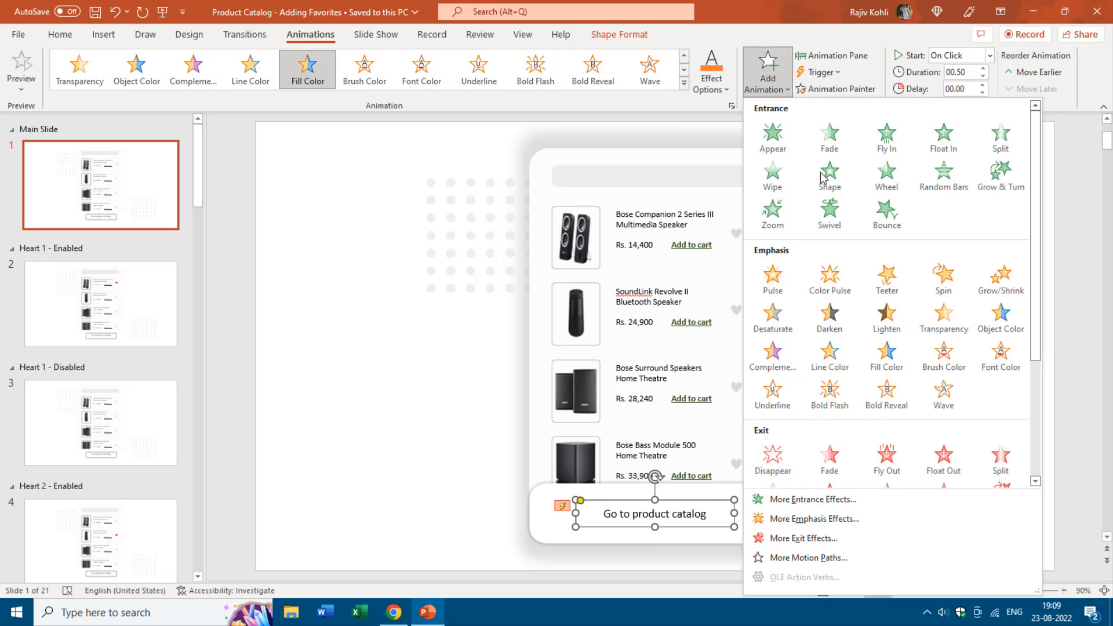
{"action": "left_click", "coordinate": [739, 41]}
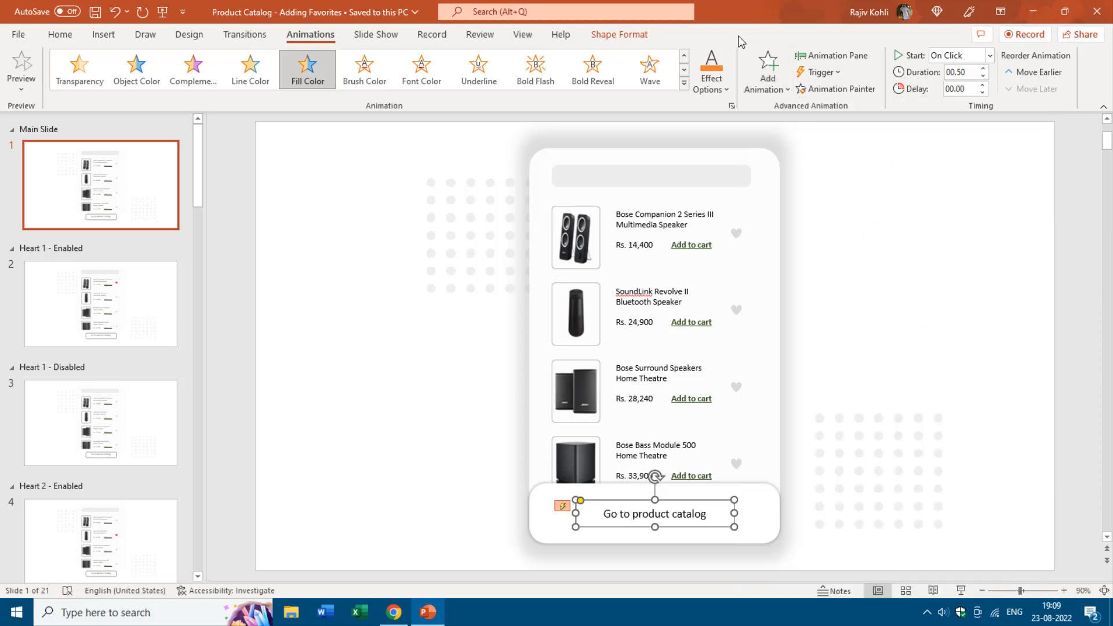
Check the timing and trigger settings of the Go to product catalog button's Fill Color animation on the main slide.
{"action": "left_click", "coordinate": [842, 58]}
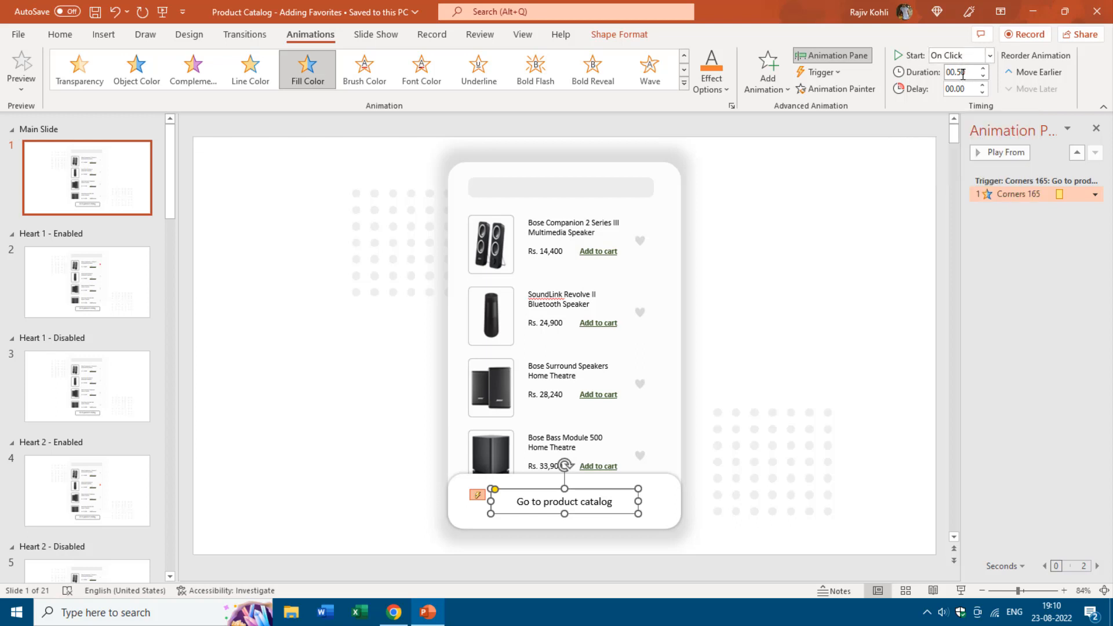
{"action": "double_click", "coordinate": [988, 194]}
{"action": "left_click", "coordinate": [485, 199]}
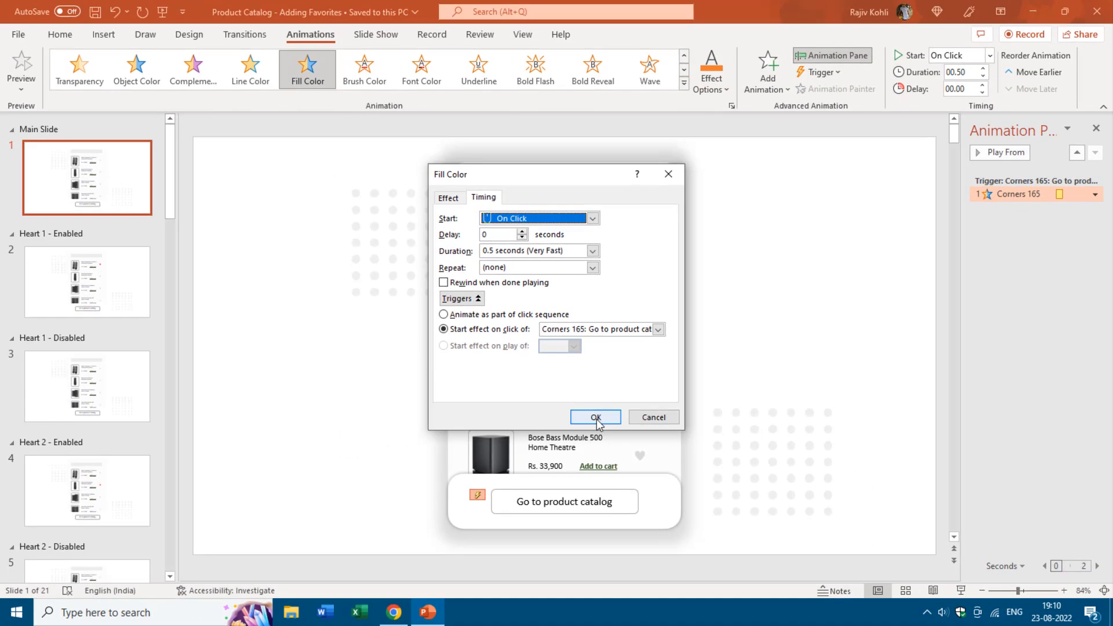
{"action": "left_click", "coordinate": [545, 423]}
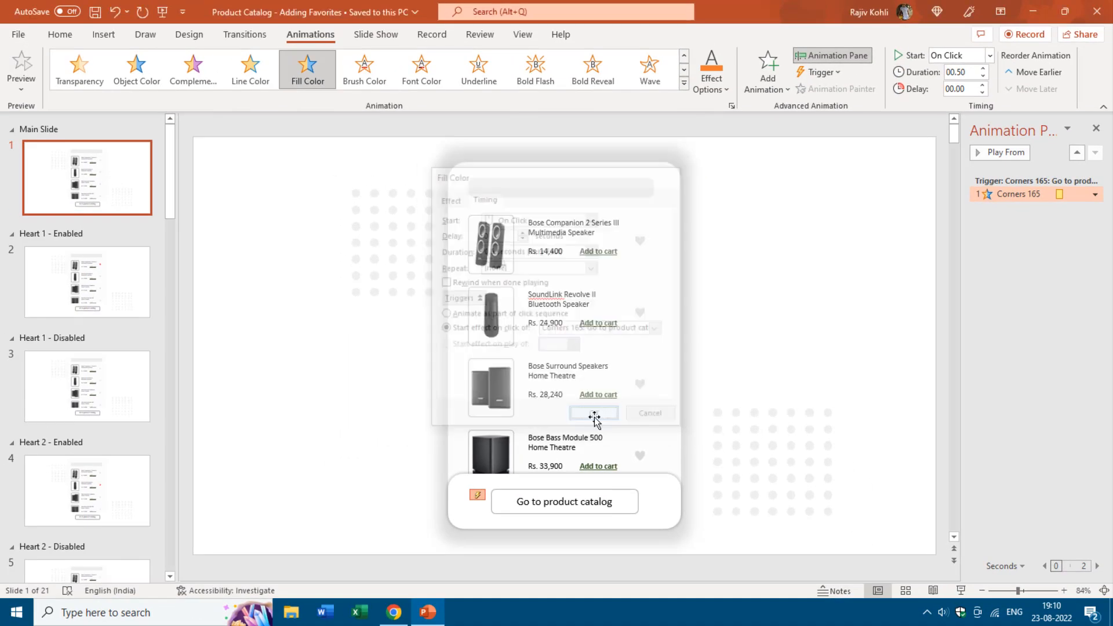
Test the Go to product catalog button's fill animation in a slide show started from the main slide.
{"action": "left_click", "coordinate": [960, 590]}
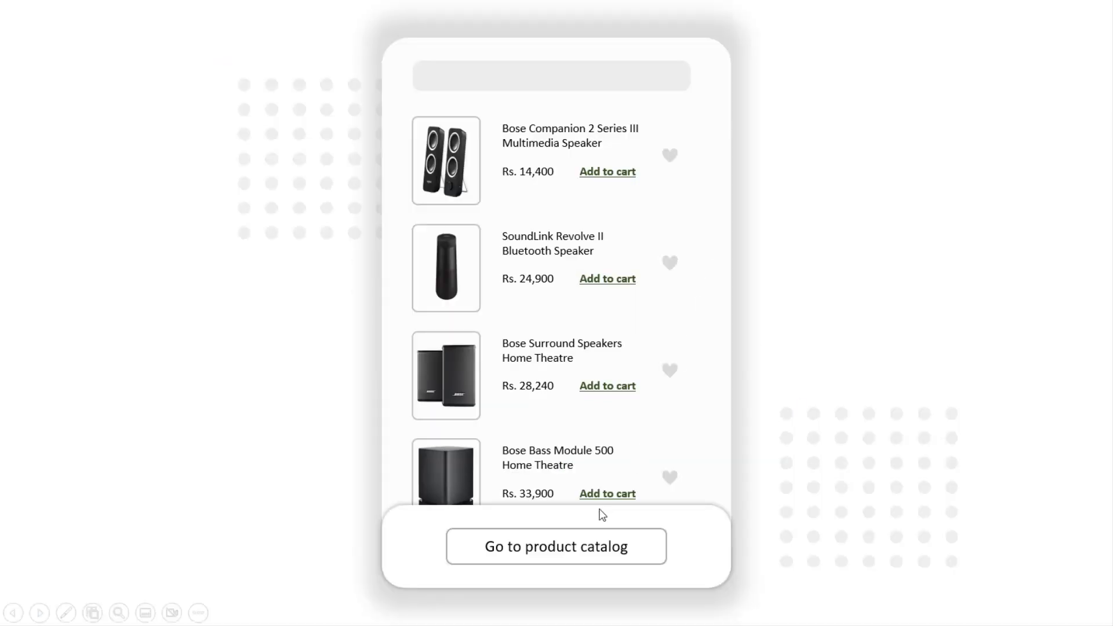
{"action": "left_click", "coordinate": [572, 558]}
{"action": "key", "text": "Escape"}
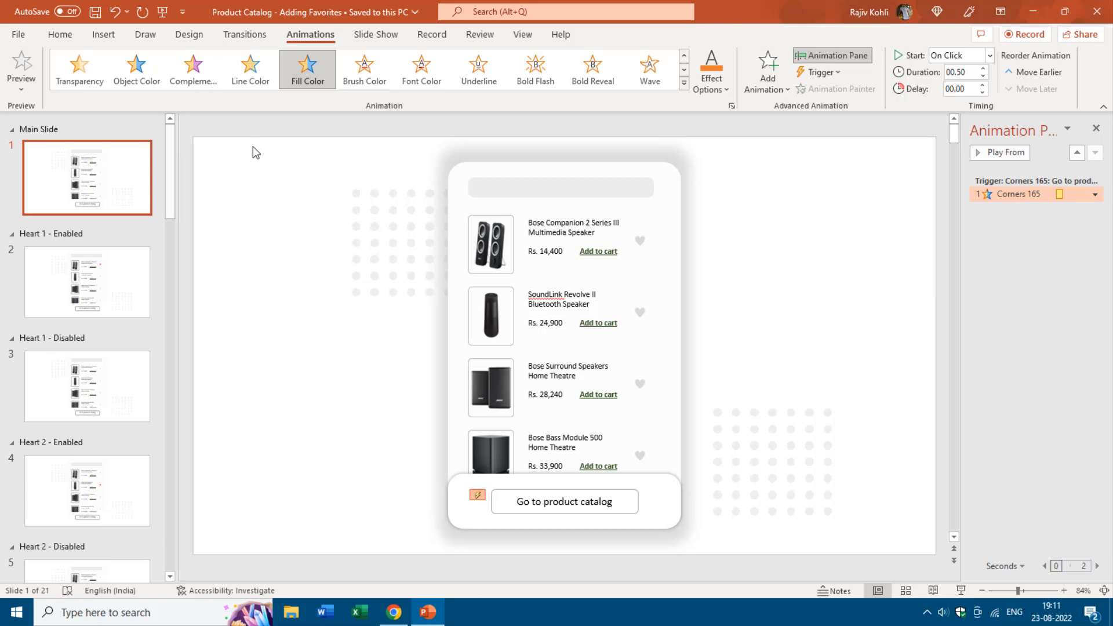
Check the Use Presenter View option, and test the third and second products' hearts in Presenter View starting from the main slide.
{"action": "left_click", "coordinate": [368, 38]}
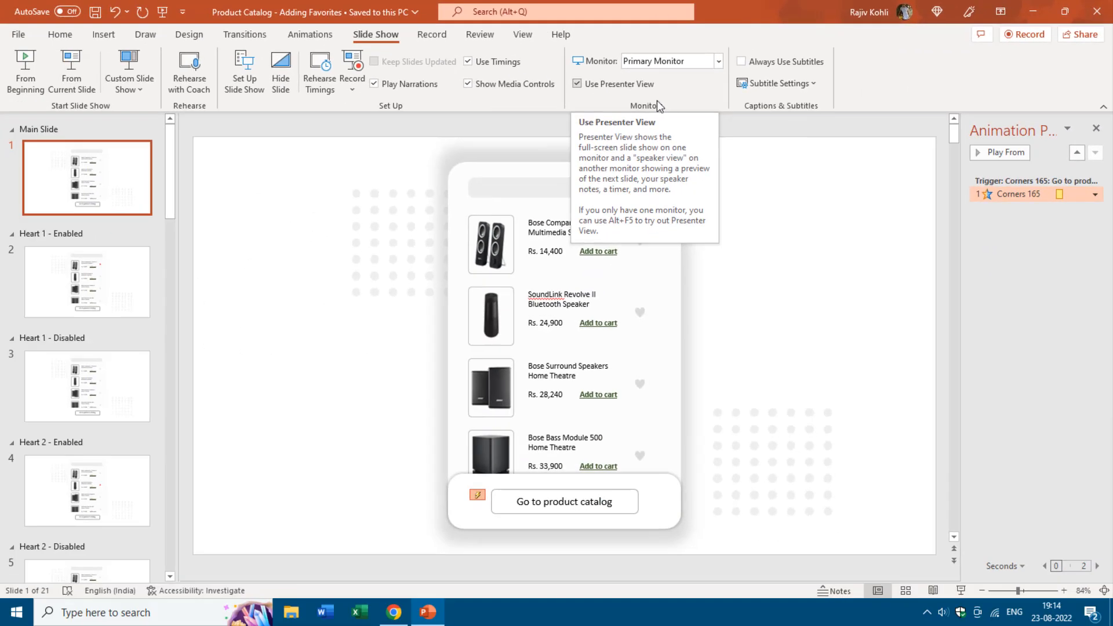
{"action": "left_click", "coordinate": [961, 589]}
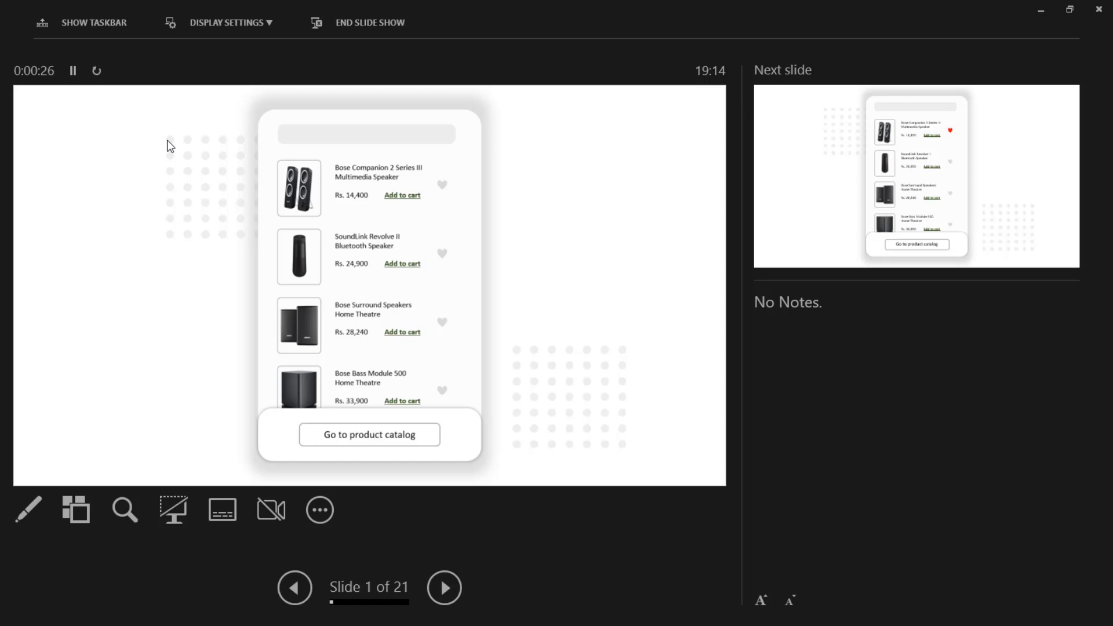
{"action": "left_click", "coordinate": [225, 21]}
{"action": "left_click", "coordinate": [443, 323]}
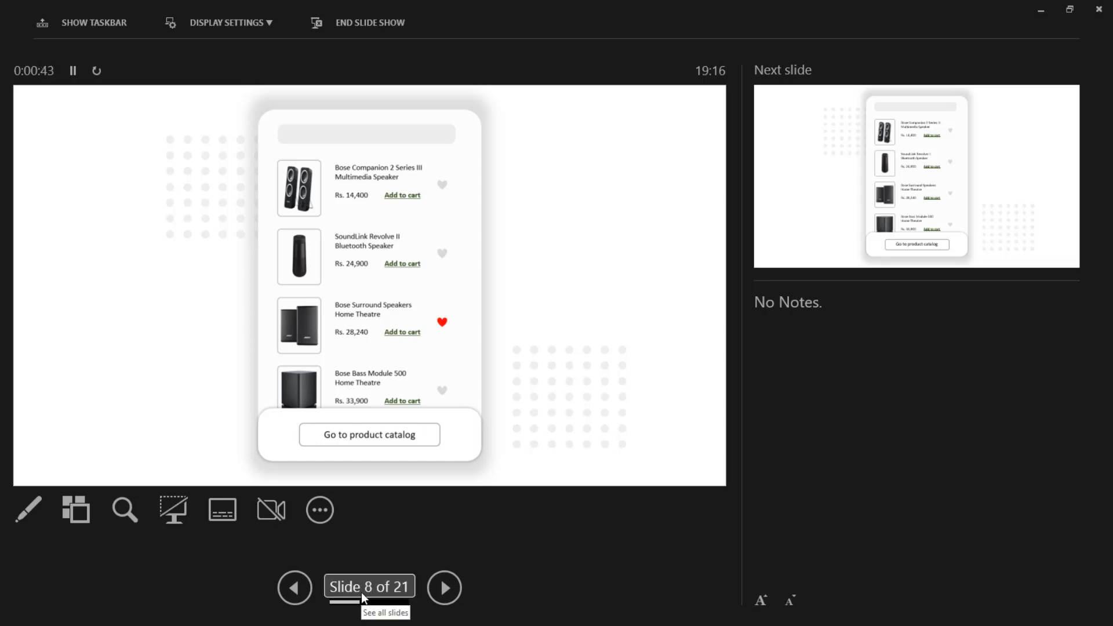
{"action": "left_click", "coordinate": [443, 259]}
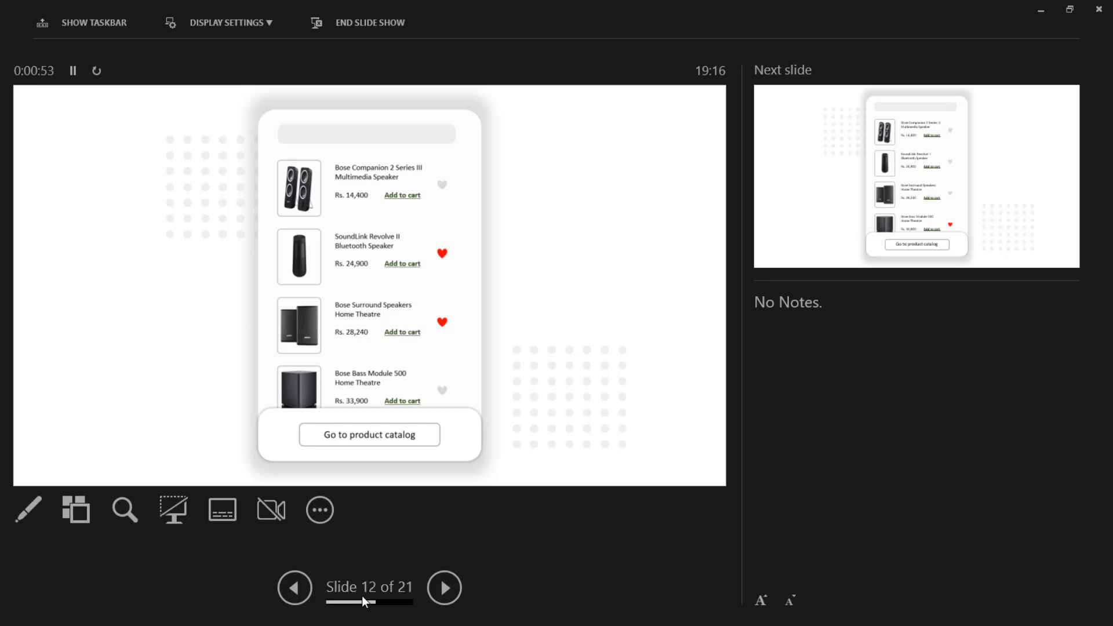
{"action": "key", "text": "Escape"}
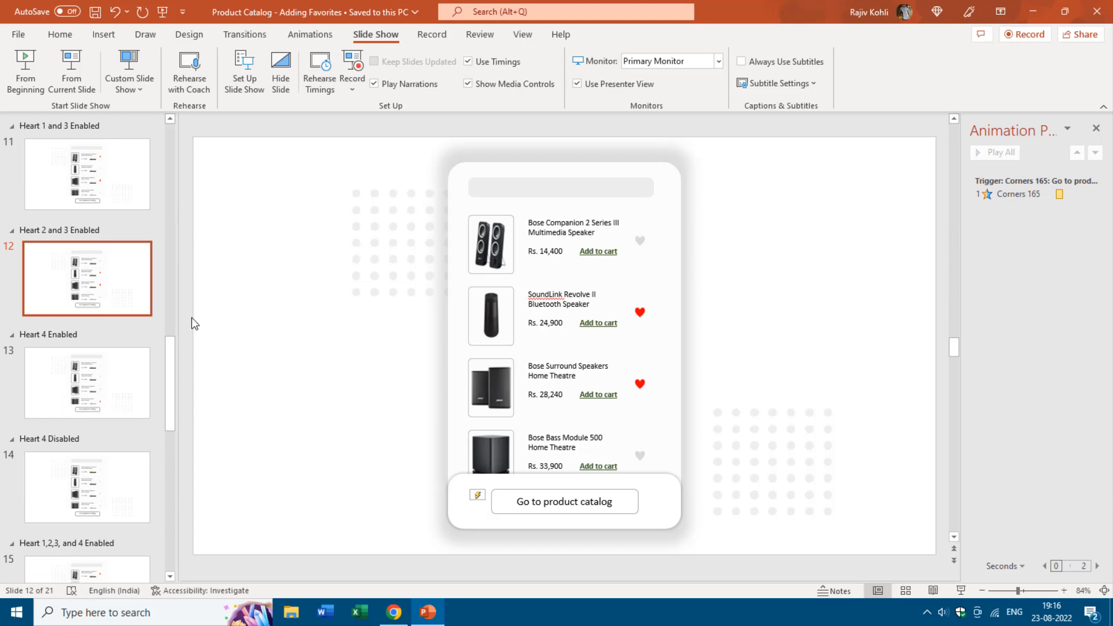
Compare the Heart 3 Enabled slide with the Heart 2 and 3 Enabled slide in the editing view.
{"action": "scroll", "coordinate": [179, 284], "scroll_direction": "up", "scroll_amount": 5}
{"action": "left_click", "coordinate": [104, 278]}
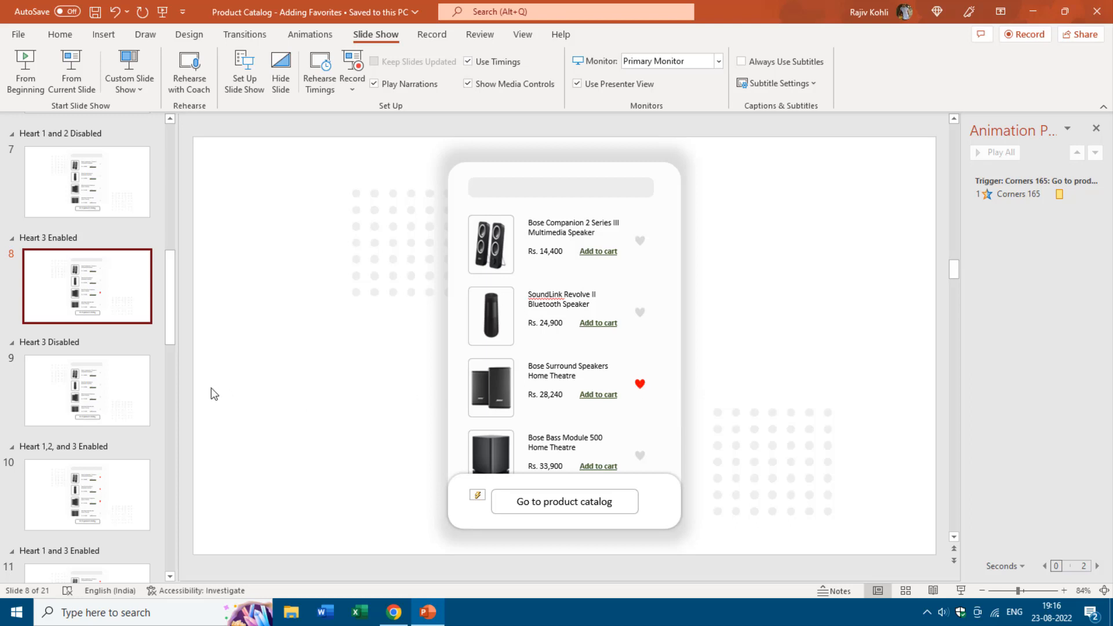
{"action": "scroll", "coordinate": [180, 333], "scroll_direction": "down", "scroll_amount": 4}
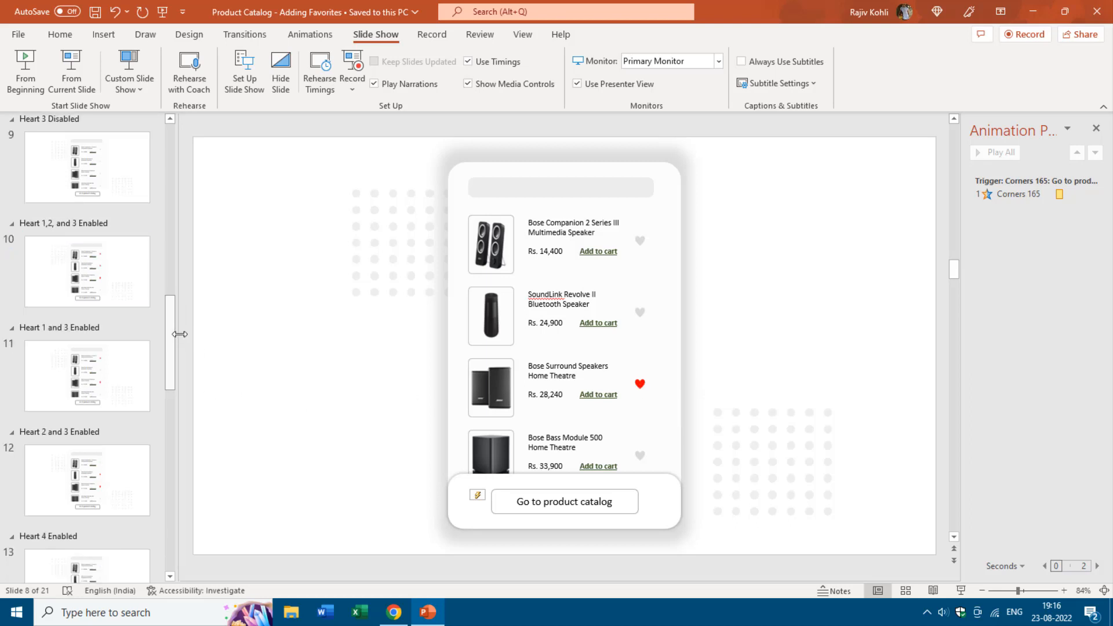
{"action": "left_click", "coordinate": [121, 477]}
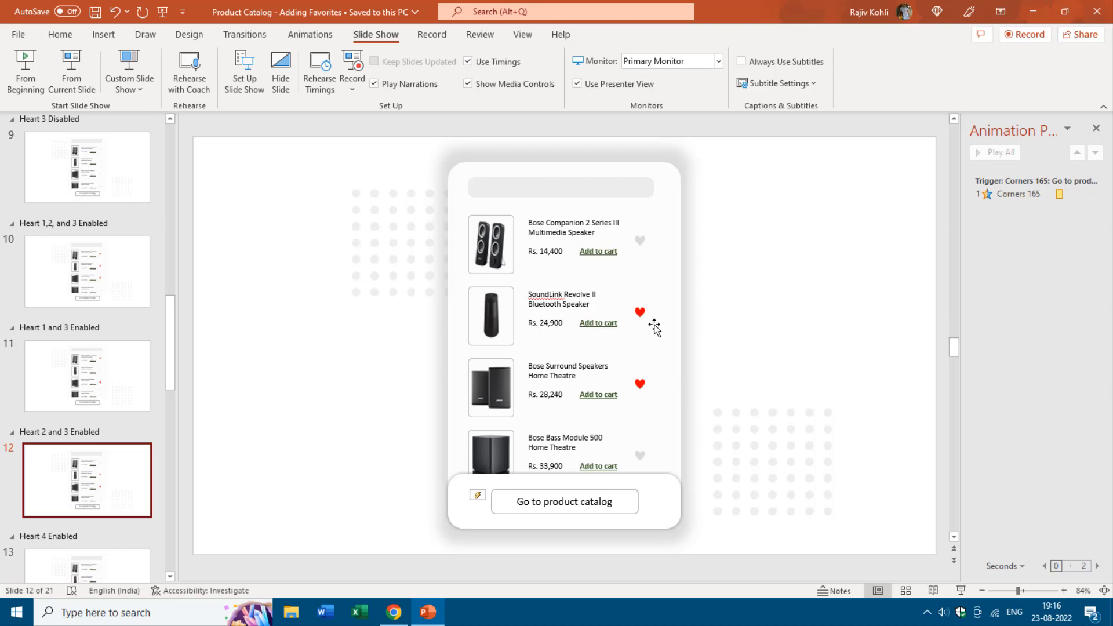